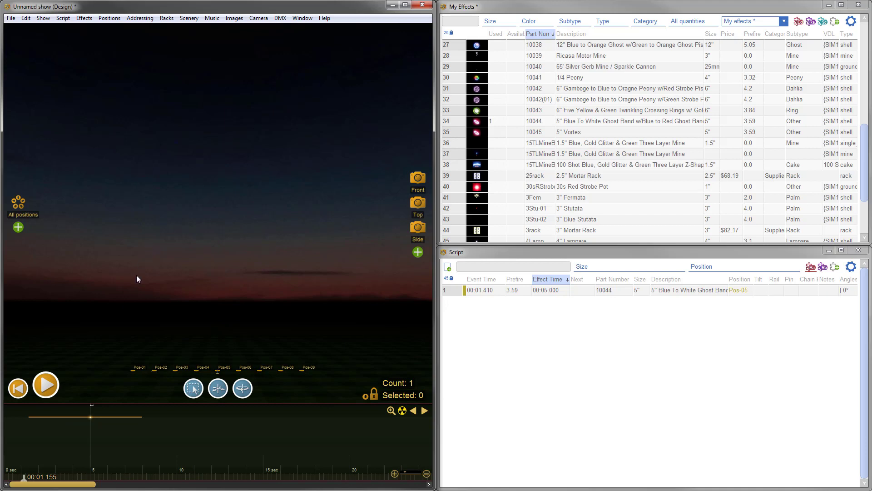
Replay the show from the start, then begin a new effect described as 5" blue to white ghost ring.
{"action": "left_click_drag", "start_coordinate": [25, 476], "coordinate": [23, 469]}
{"action": "key", "text": "space"}
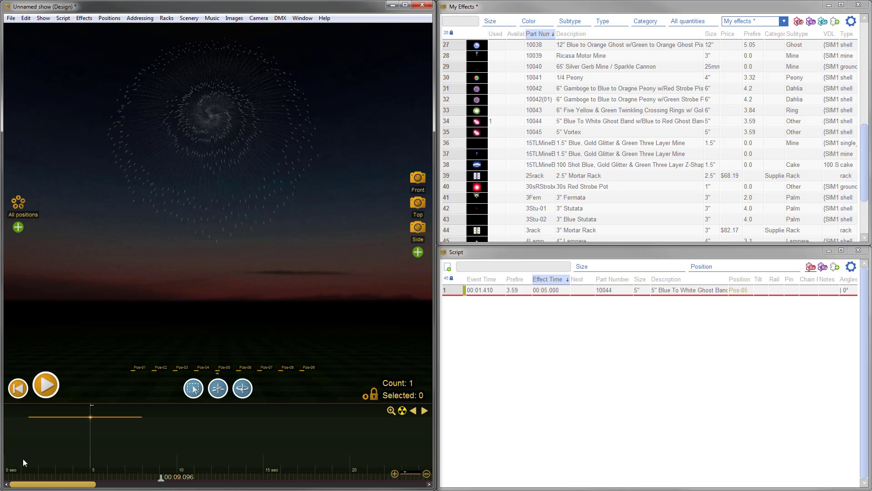
{"action": "key", "text": "ctrl+e"}
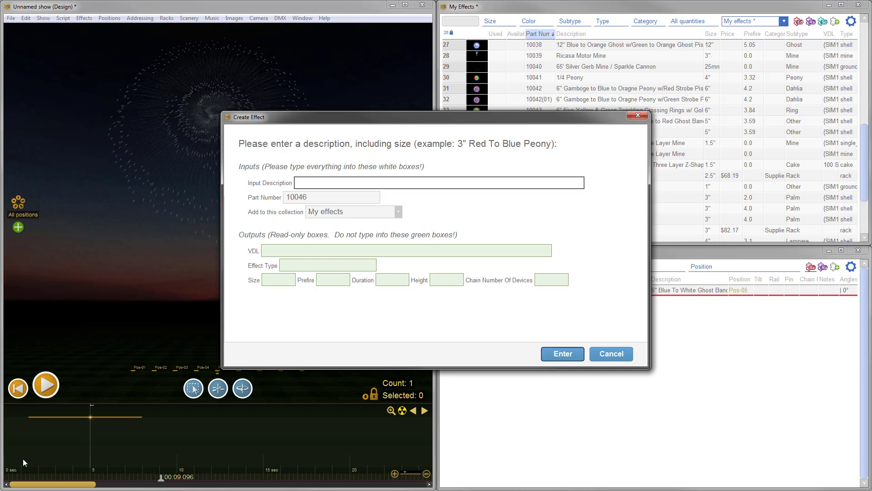
{"action": "type", "text": "5\""}
{"action": "type", "text": "blue to w"}
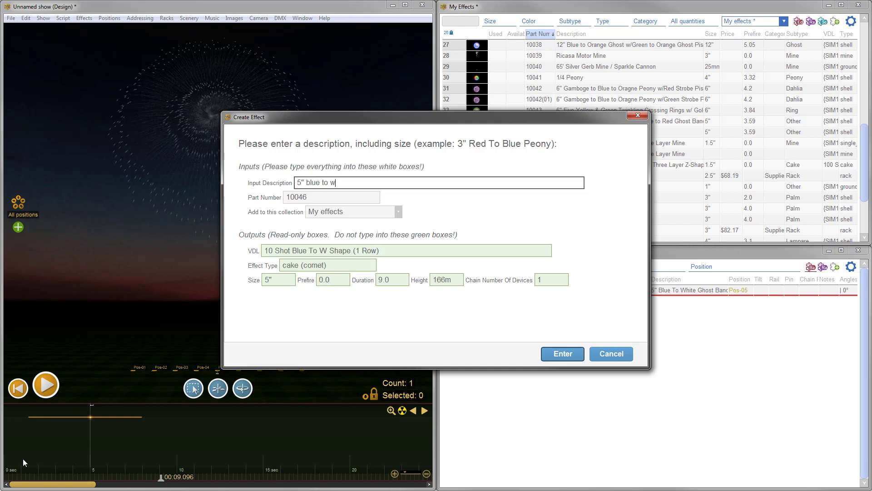
{"action": "type", "text": "hite ghost r"}
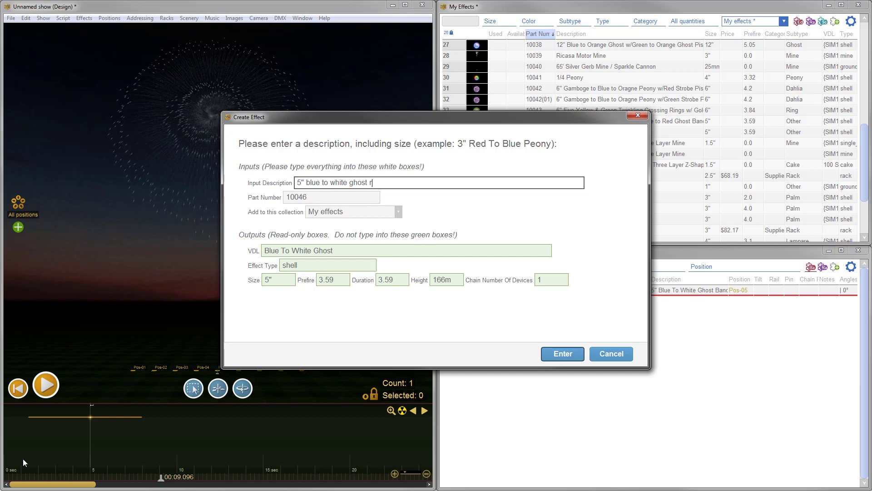
{"action": "type", "text": "ing"}
Create effect 10046 and add it to the script at show time 00:11.949.
{"action": "left_click", "coordinate": [562, 354]}
{"action": "left_click", "coordinate": [528, 334]}
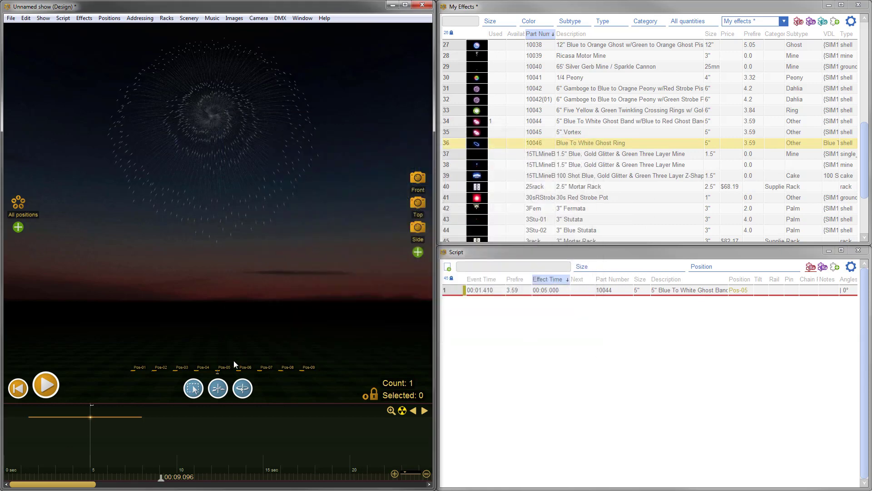
{"action": "left_click", "coordinate": [211, 437]}
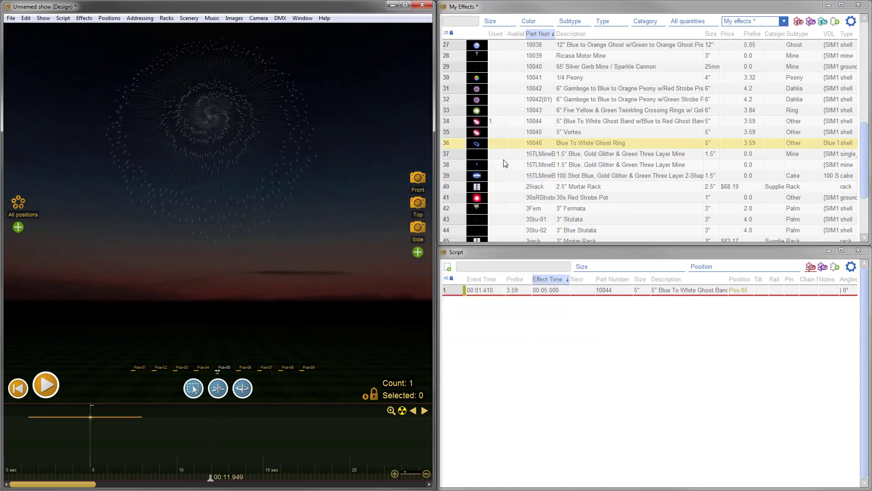
{"action": "double_click", "coordinate": [477, 145]}
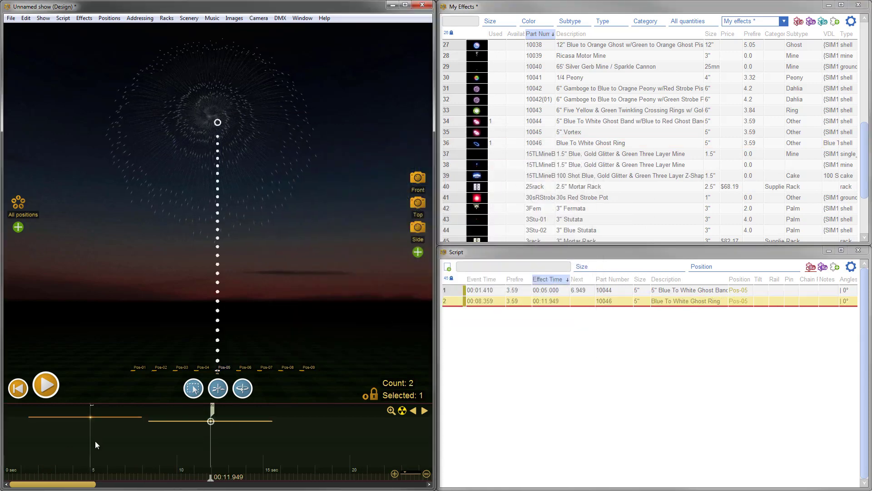
Play the preview of the new ring shell, then rewind to about 00:04.9.
{"action": "left_click", "coordinate": [190, 433]}
{"action": "key", "text": "space"}
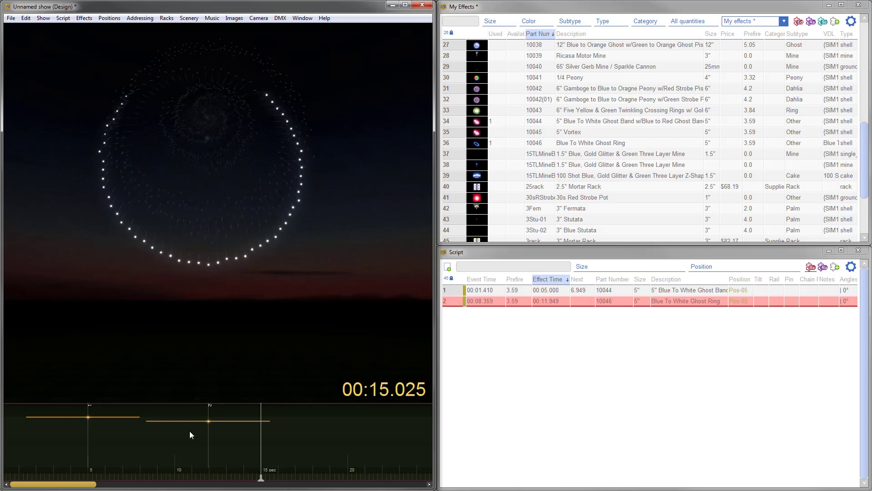
{"action": "left_click", "coordinate": [195, 443]}
{"action": "mouse_move", "coordinate": [195, 477]}
{"action": "left_mouse_down"}
{"action": "mouse_move", "coordinate": [89, 474]}
{"action": "mouse_move", "coordinate": [259, 463]}
{"action": "mouse_move", "coordinate": [204, 463]}
{"action": "left_mouse_up"}
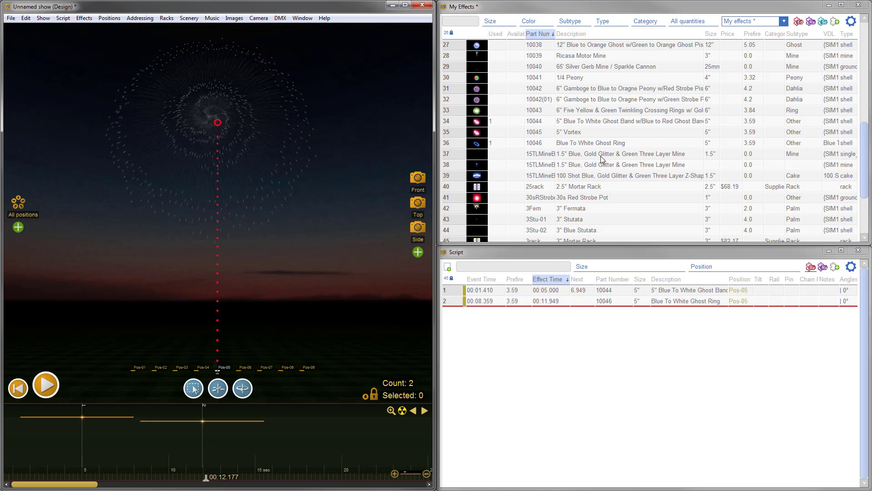
Open Blue To White Ghost Ring's simulation parameters and orbit the preview to face the ring at 00:06.737.
{"action": "right_click", "coordinate": [588, 147]}
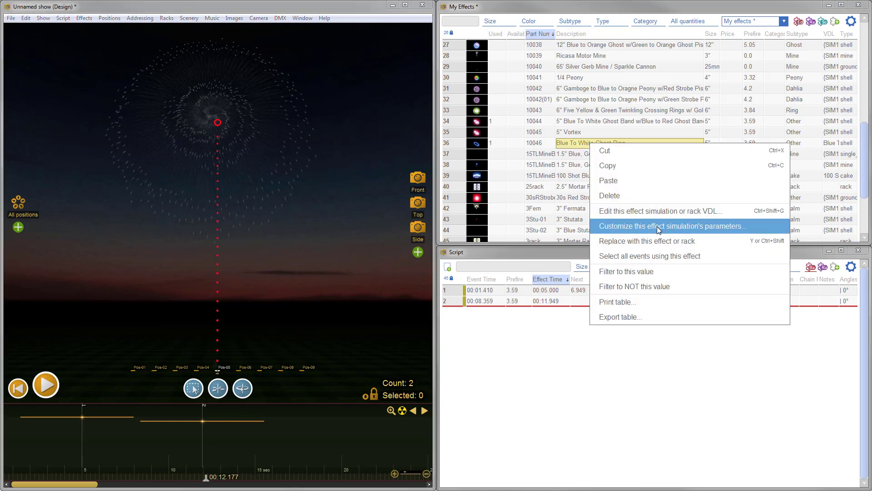
{"action": "left_click", "coordinate": [684, 228]}
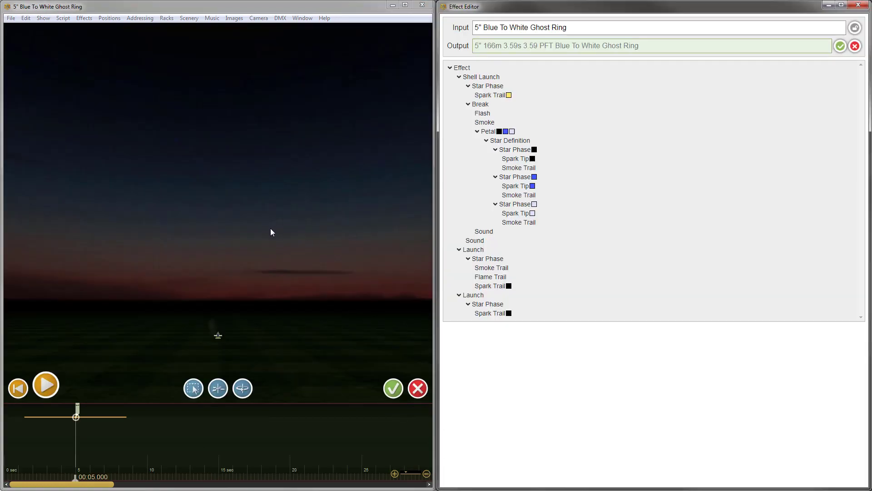
{"action": "left_click", "coordinate": [66, 443]}
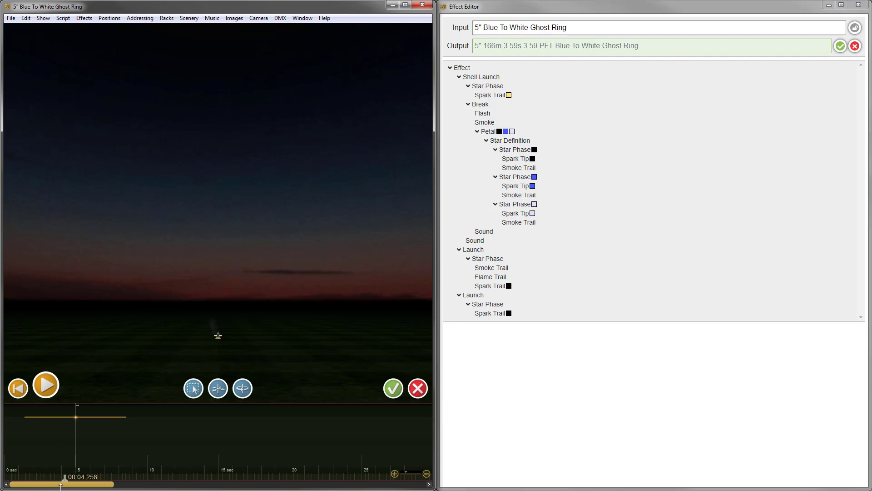
{"action": "left_click_drag", "start_coordinate": [66, 482], "coordinate": [96, 477]}
{"action": "left_click_drag", "start_coordinate": [189, 250], "coordinate": [238, 191]}
{"action": "left_click_drag", "start_coordinate": [277, 236], "coordinate": [372, 302]}
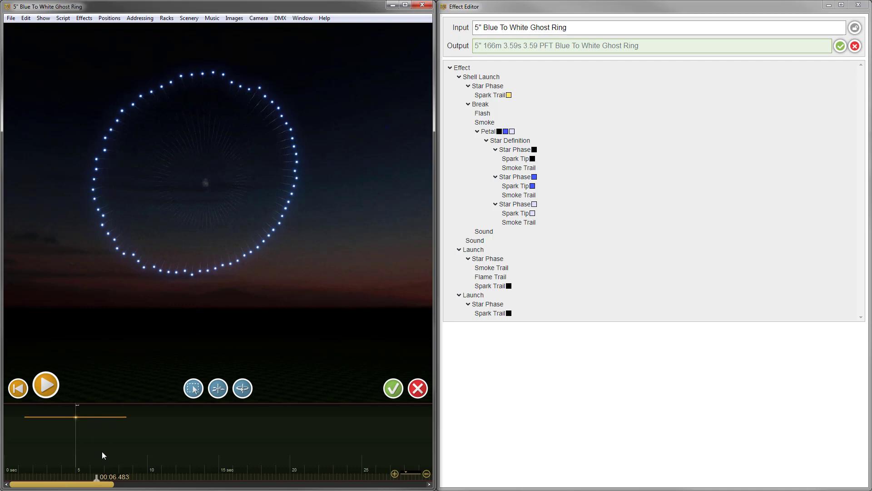
{"action": "left_click_drag", "start_coordinate": [96, 479], "coordinate": [94, 482]}
{"action": "mouse_move", "coordinate": [538, 109]}
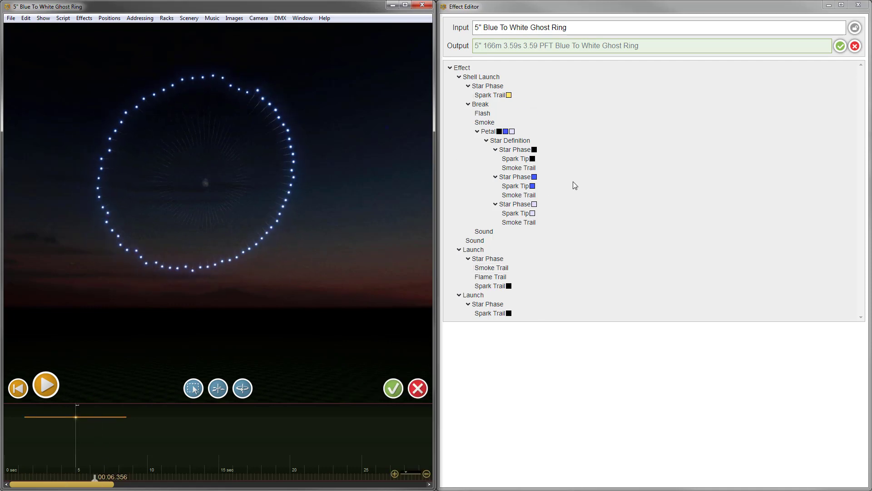
{"action": "mouse_move", "coordinate": [530, 214]}
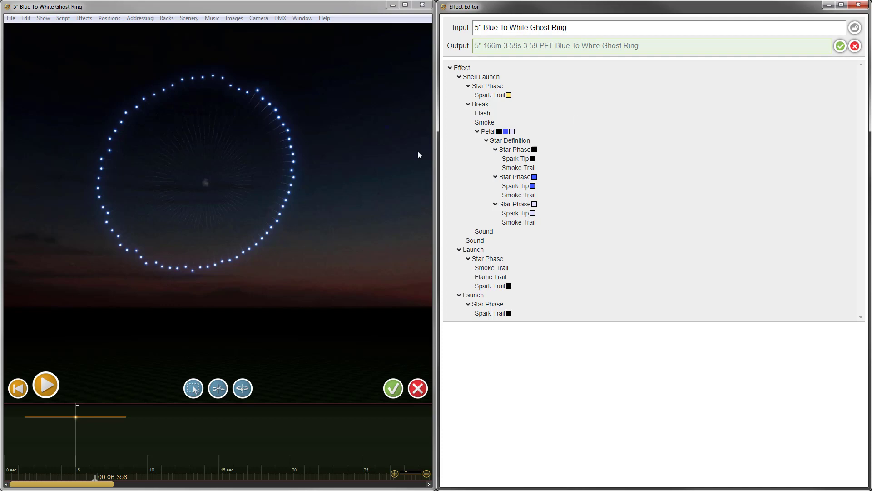
{"action": "mouse_move", "coordinate": [505, 145]}
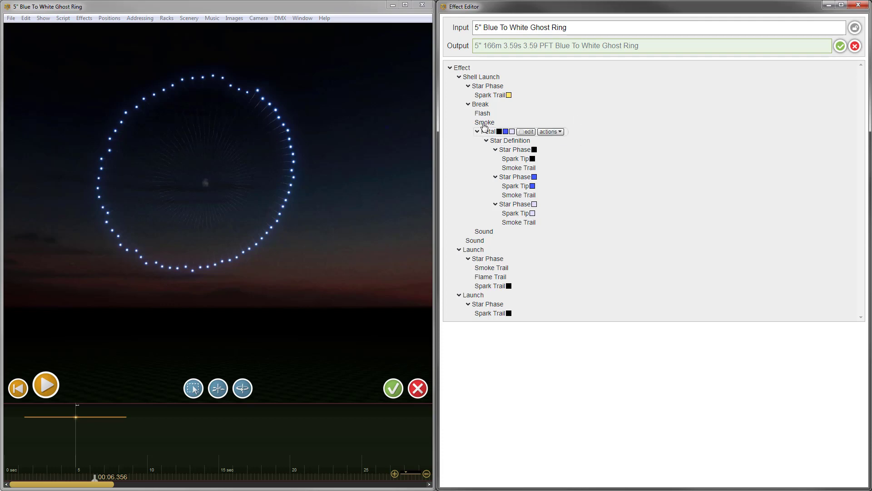
{"action": "mouse_move", "coordinate": [480, 108]}
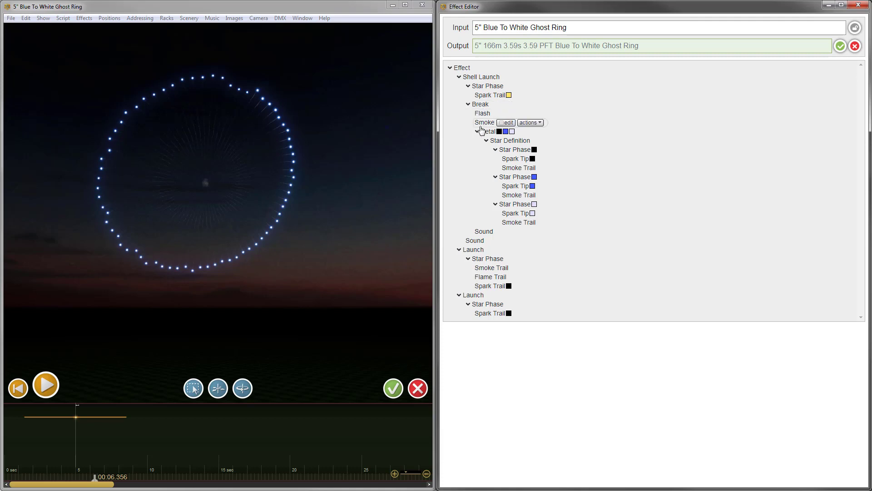
{"action": "mouse_move", "coordinate": [481, 133]}
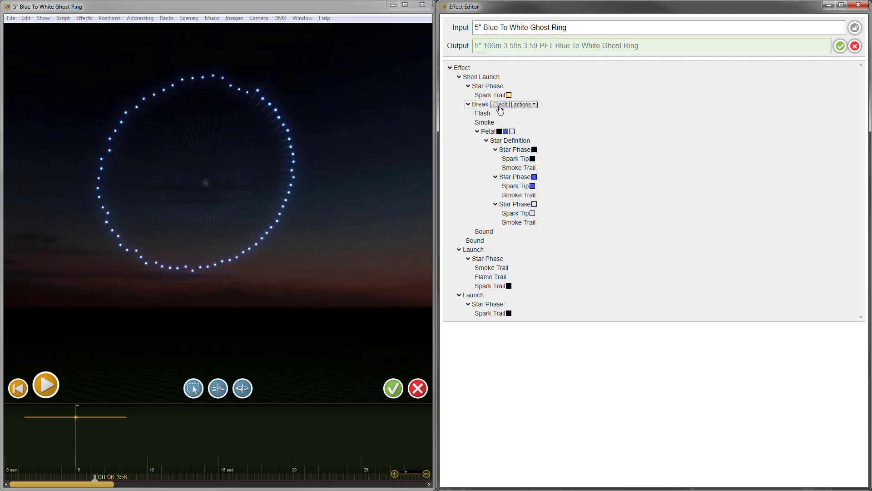
Raise the petal's star count to 100 and check the denser ring burst.
{"action": "left_click", "coordinate": [526, 132]}
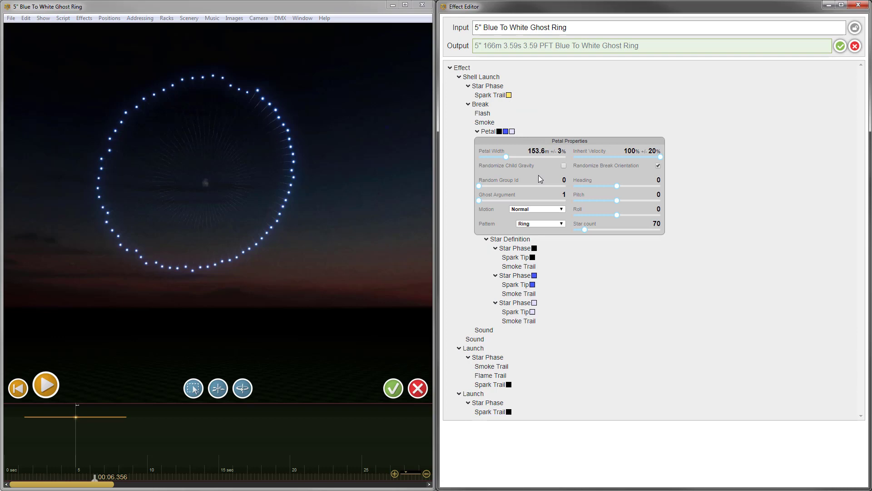
{"action": "left_click", "coordinate": [659, 223]}
{"action": "type", "text": "100"}
{"action": "key", "text": "Return"}
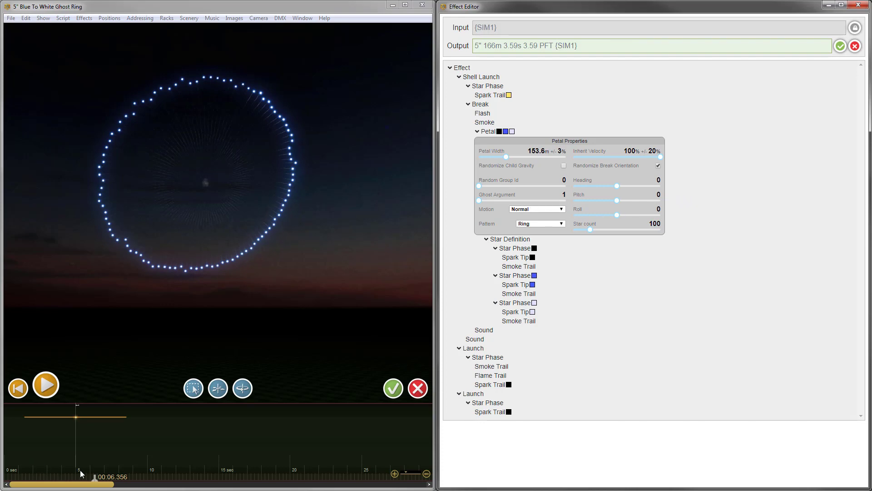
{"action": "mouse_move", "coordinate": [94, 481]}
{"action": "left_mouse_down"}
{"action": "mouse_move", "coordinate": [86, 480]}
{"action": "mouse_move", "coordinate": [103, 477]}
{"action": "left_mouse_up"}
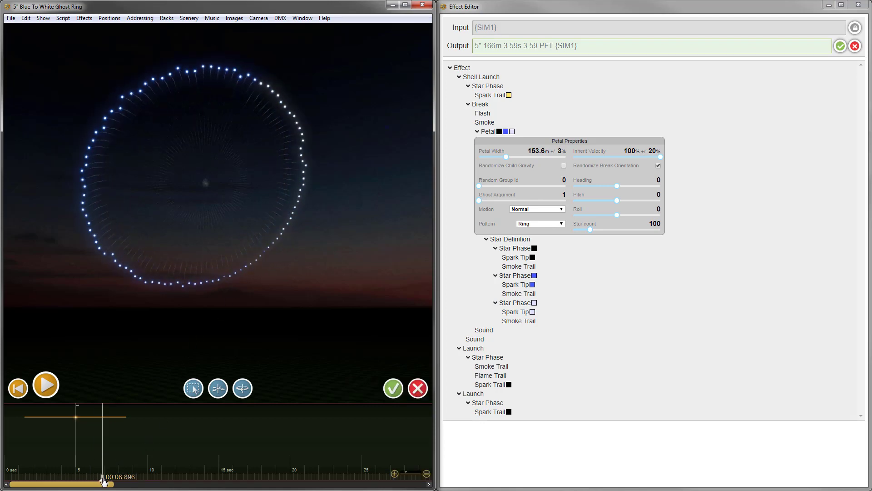
{"action": "left_click_drag", "start_coordinate": [103, 482], "coordinate": [99, 481]}
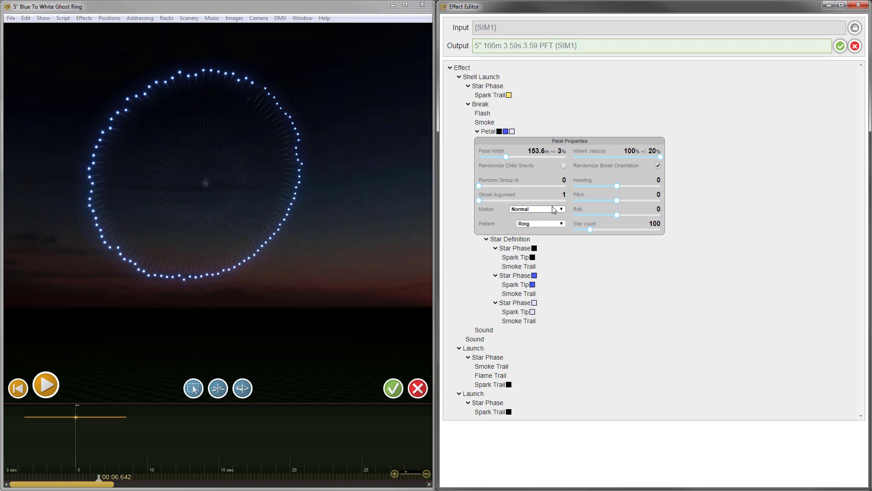
Set the petal's Ghost Argument to 1.5 and review the updated ring.
{"action": "left_click", "coordinate": [564, 194]}
{"action": "type", "text": "1.5"}
{"action": "key", "text": "Return"}
{"action": "left_click_drag", "start_coordinate": [99, 480], "coordinate": [102, 476]}
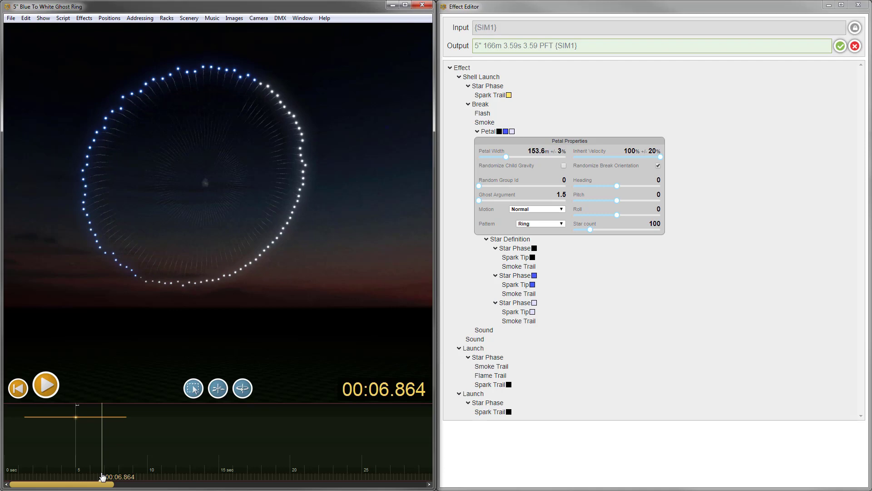
{"action": "mouse_move", "coordinate": [102, 476]}
{"action": "left_mouse_down"}
{"action": "mouse_move", "coordinate": [87, 470]}
{"action": "mouse_move", "coordinate": [104, 463]}
{"action": "mouse_move", "coordinate": [74, 462]}
{"action": "mouse_move", "coordinate": [107, 461]}
{"action": "left_mouse_up"}
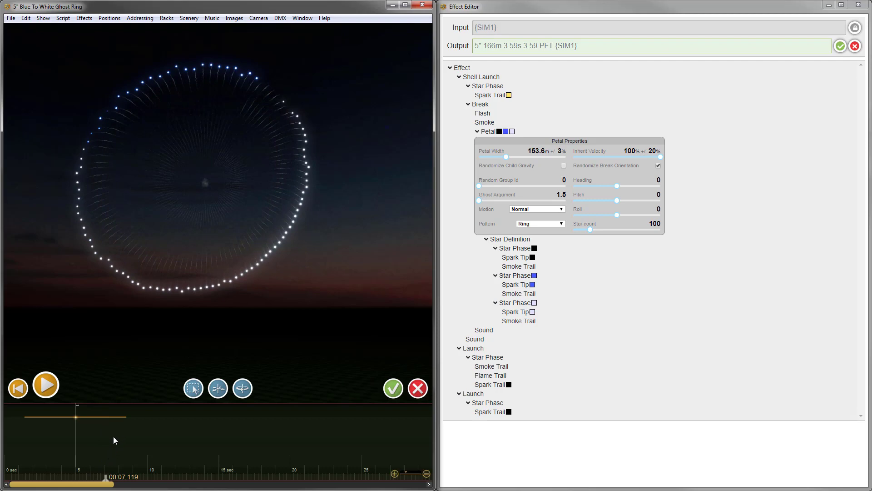
{"action": "mouse_move", "coordinate": [504, 295]}
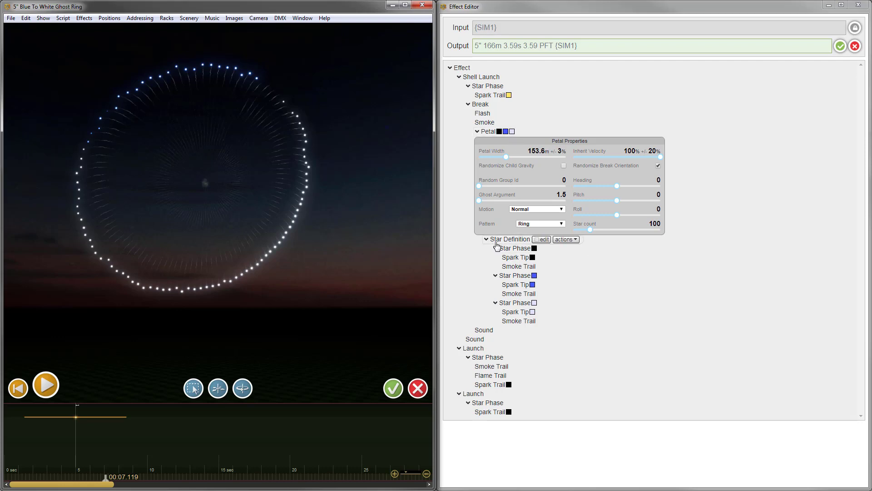
{"action": "mouse_move", "coordinate": [526, 253]}
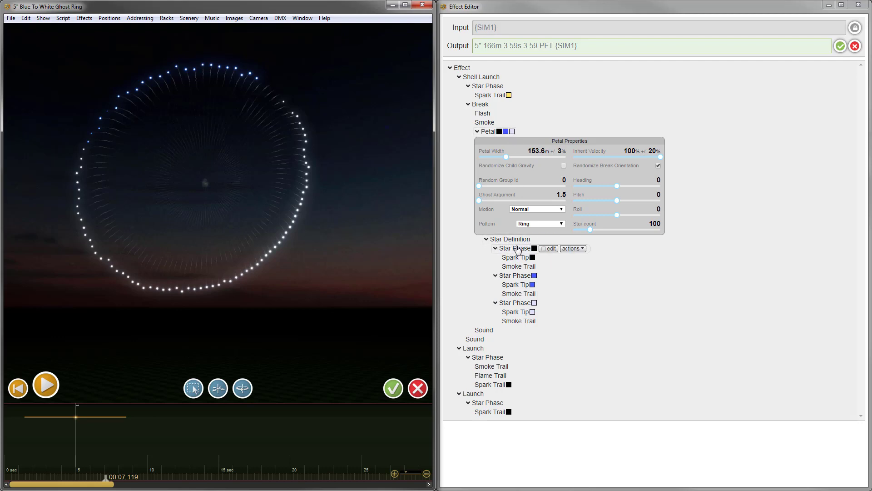
{"action": "mouse_move", "coordinate": [529, 282]}
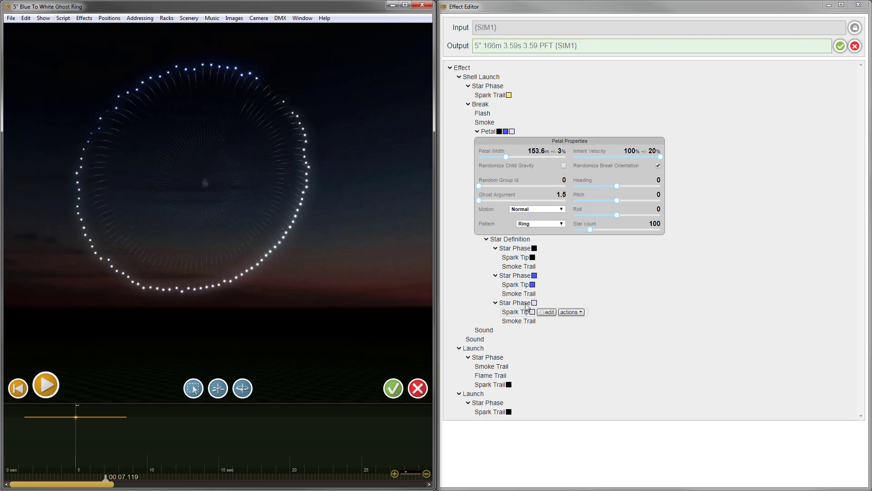
Delete the black star phase from the ring's star.
{"action": "left_click", "coordinate": [573, 248]}
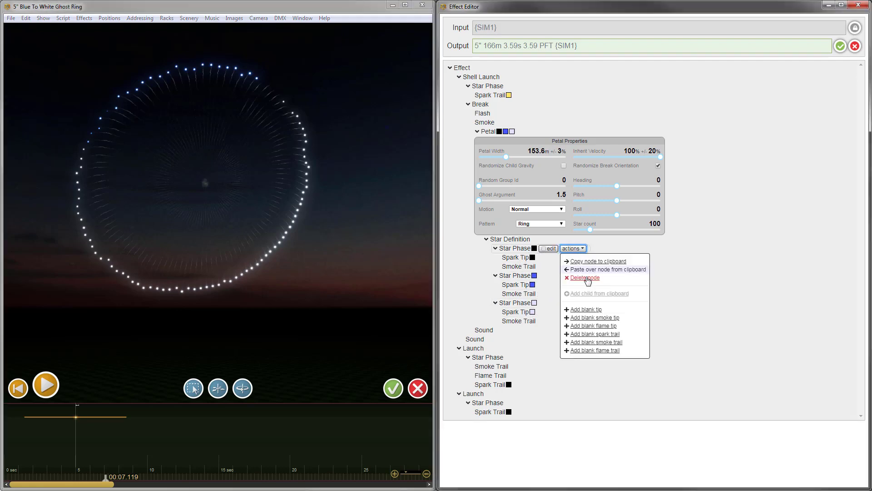
{"action": "left_click", "coordinate": [586, 278]}
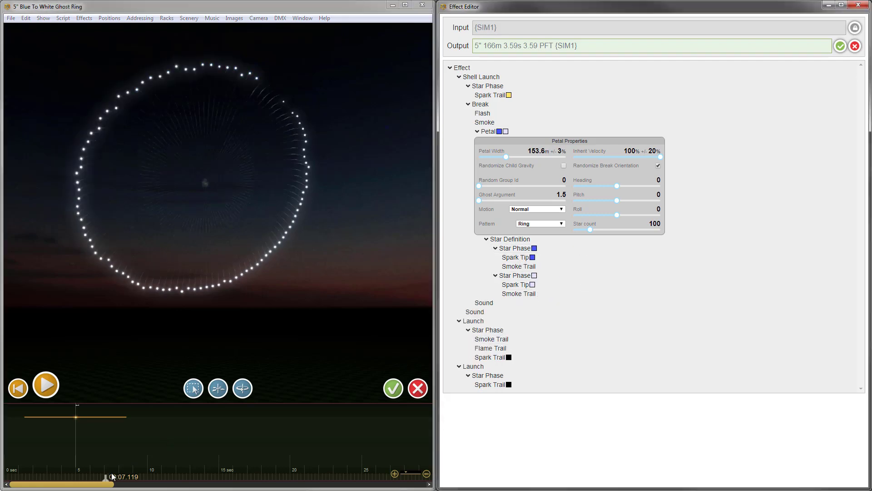
{"action": "mouse_move", "coordinate": [112, 476]}
{"action": "left_mouse_down"}
{"action": "mouse_move", "coordinate": [80, 476]}
{"action": "mouse_move", "coordinate": [102, 475]}
{"action": "left_mouse_up"}
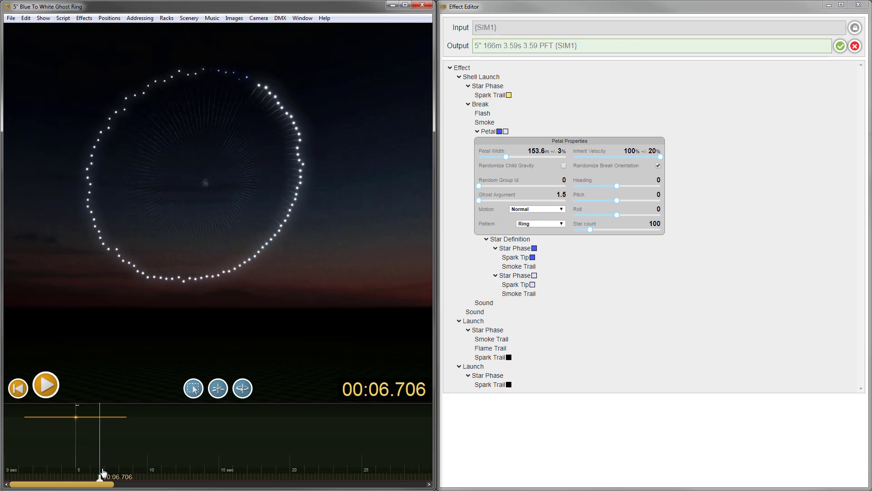
Set the star definition's duration to 3 seconds.
{"action": "left_click", "coordinate": [541, 240]}
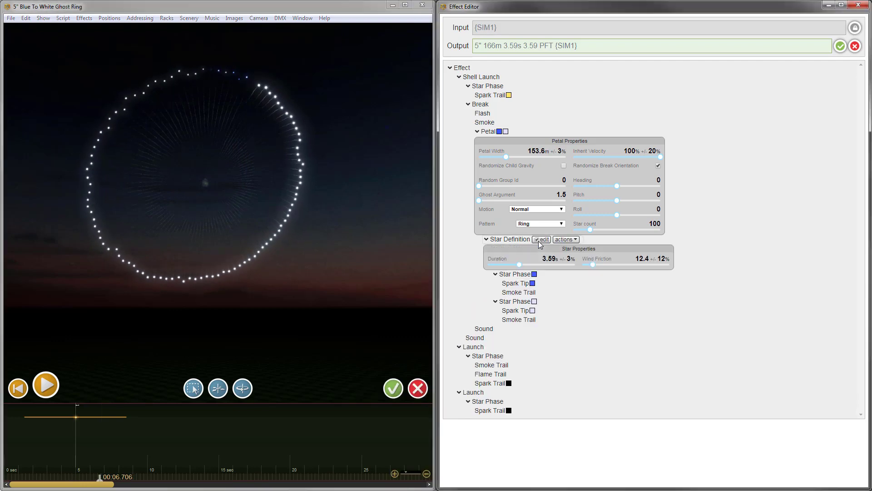
{"action": "double_click", "coordinate": [549, 259]}
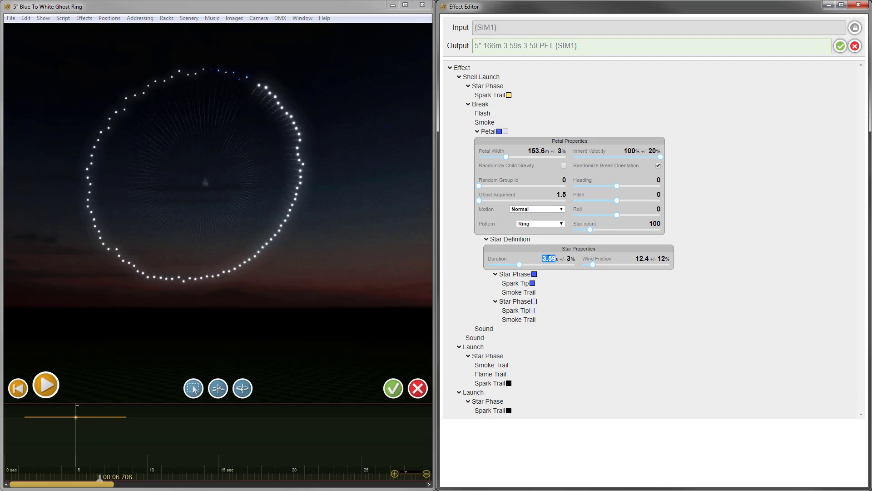
{"action": "type", "text": "3"}
{"action": "key", "text": "Return"}
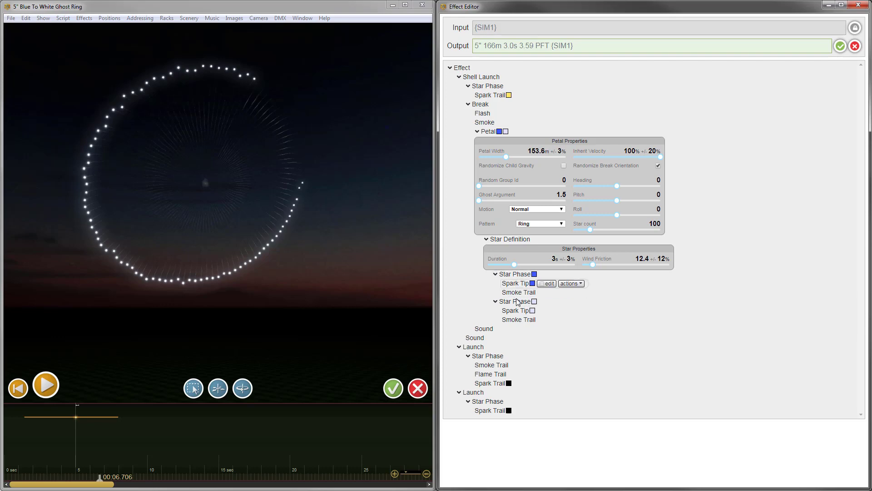
{"action": "mouse_move", "coordinate": [517, 296]}
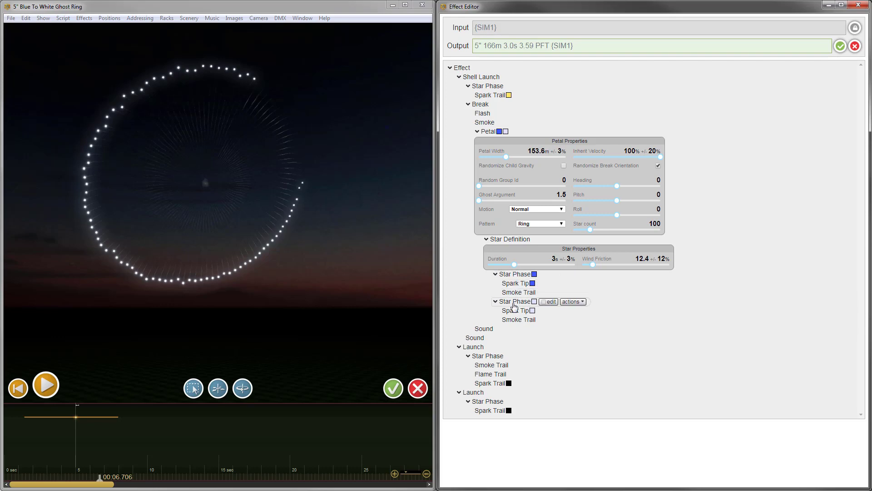
Expand the blue and white star phases' proportion settings and preview the ring near 6 seconds.
{"action": "left_click", "coordinate": [544, 241]}
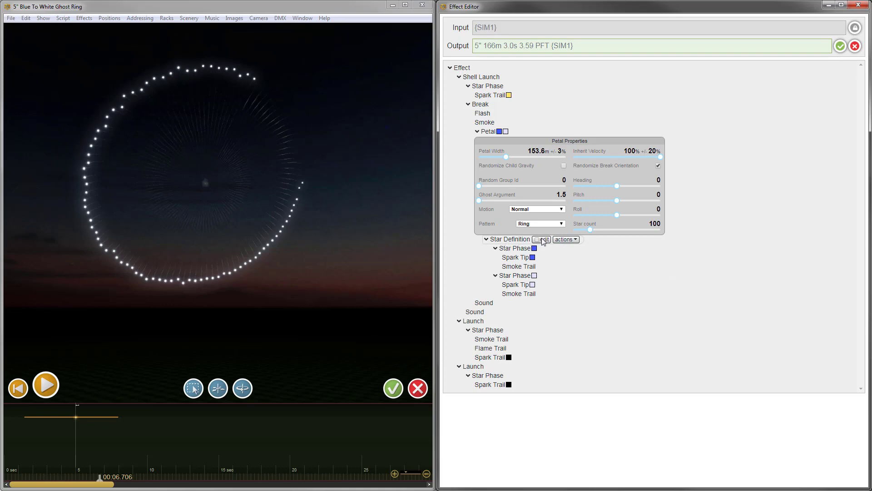
{"action": "left_click", "coordinate": [544, 248]}
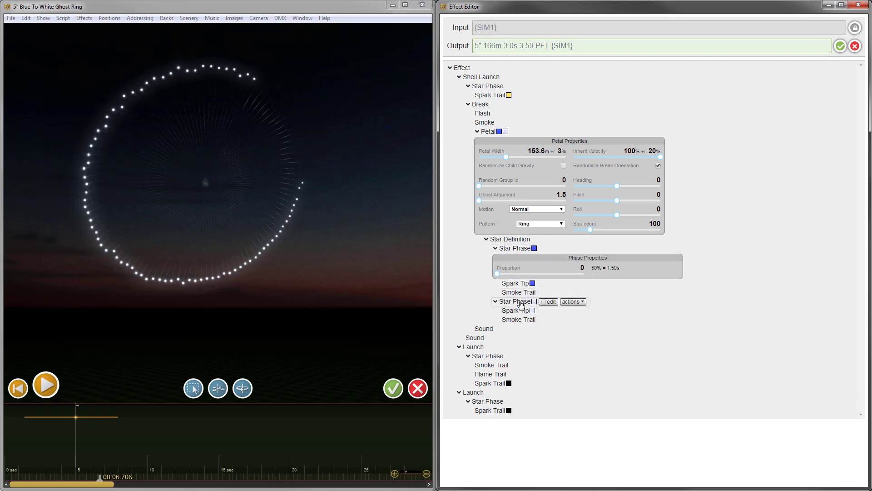
{"action": "left_click", "coordinate": [545, 302]}
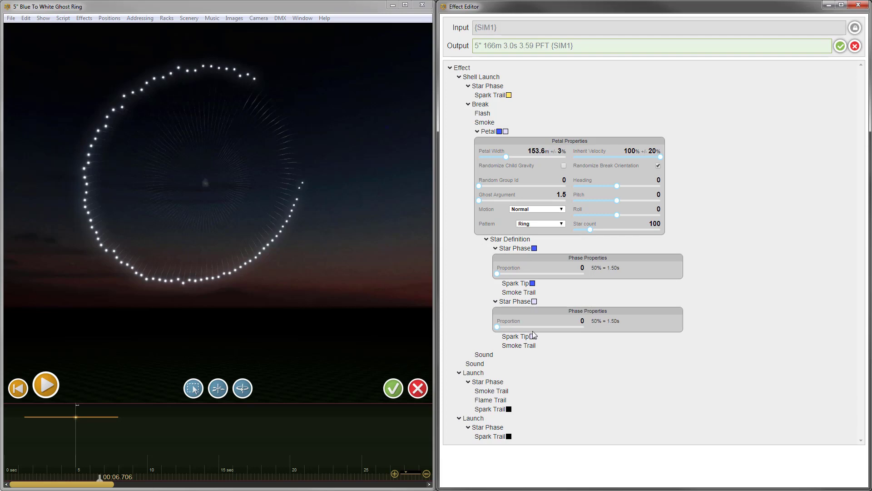
{"action": "mouse_move", "coordinate": [521, 243]}
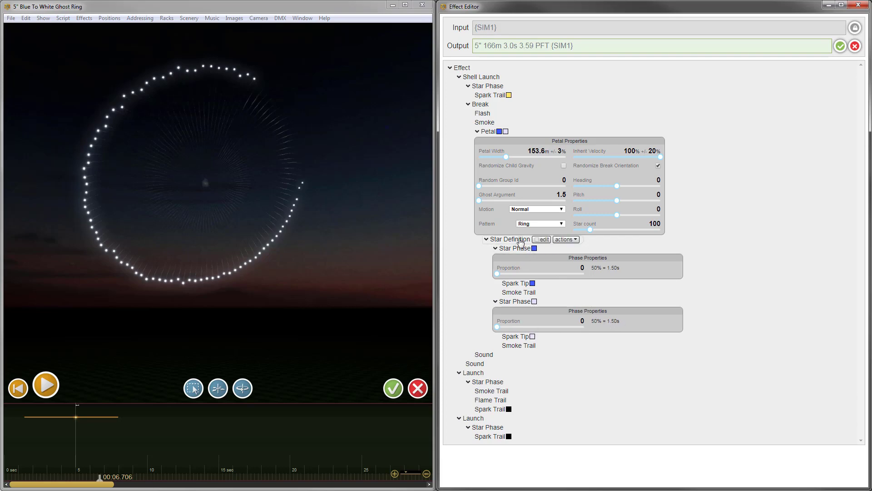
{"action": "left_click", "coordinate": [540, 240]}
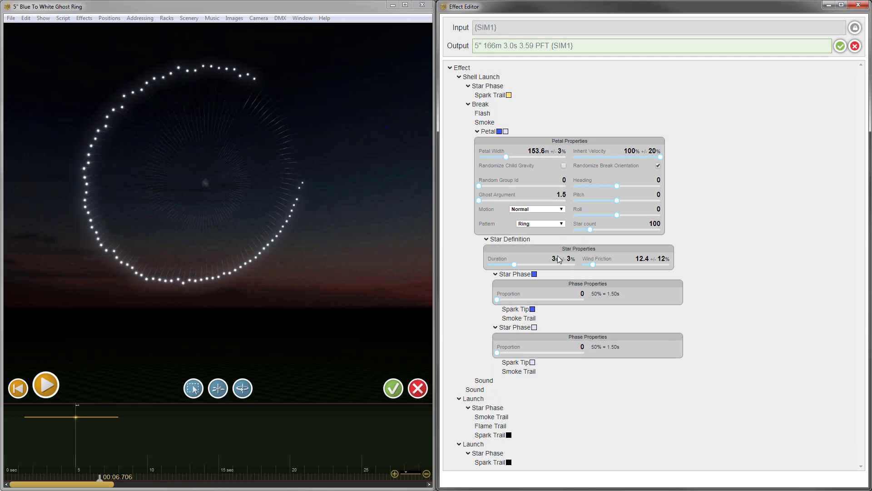
{"action": "left_click", "coordinate": [540, 240]}
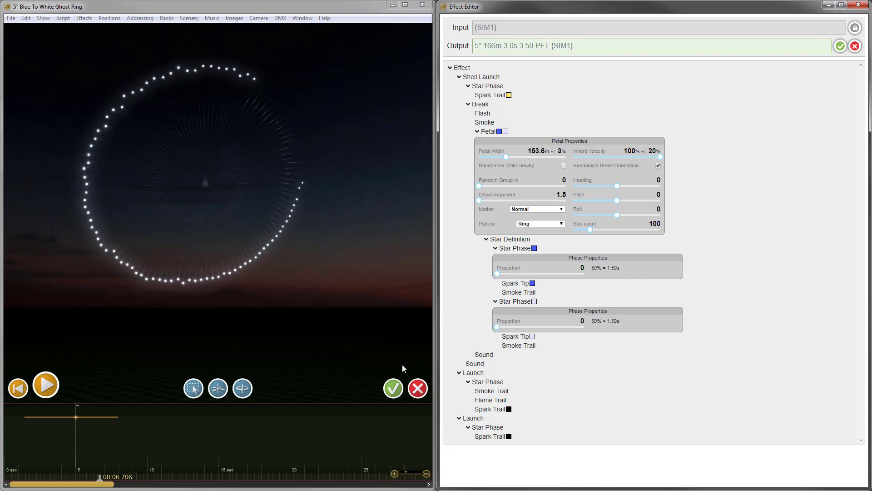
{"action": "mouse_move", "coordinate": [100, 477]}
{"action": "left_mouse_down"}
{"action": "mouse_move", "coordinate": [89, 476]}
{"action": "mouse_move", "coordinate": [101, 476]}
{"action": "left_mouse_up"}
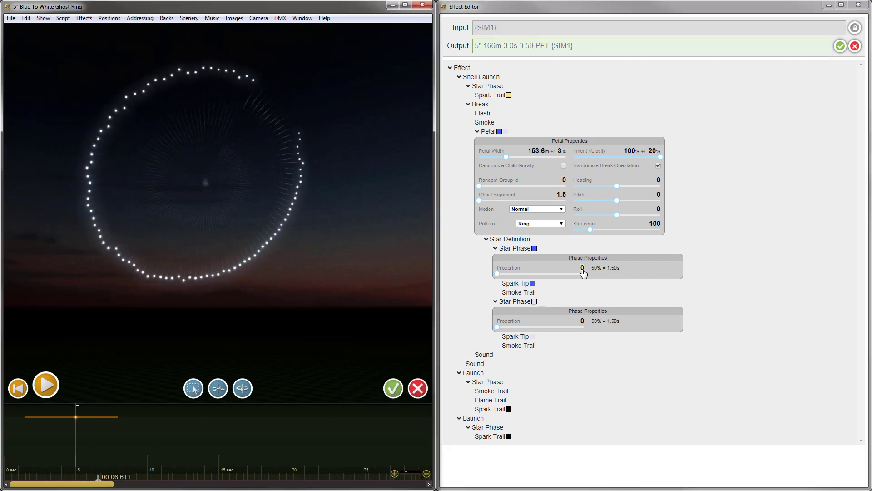
Set the blue phase proportion to 90 and the white phase to 10, then replay the burst.
{"action": "left_click", "coordinate": [582, 267]}
{"action": "type", "text": "90"}
{"action": "key", "text": "Return"}
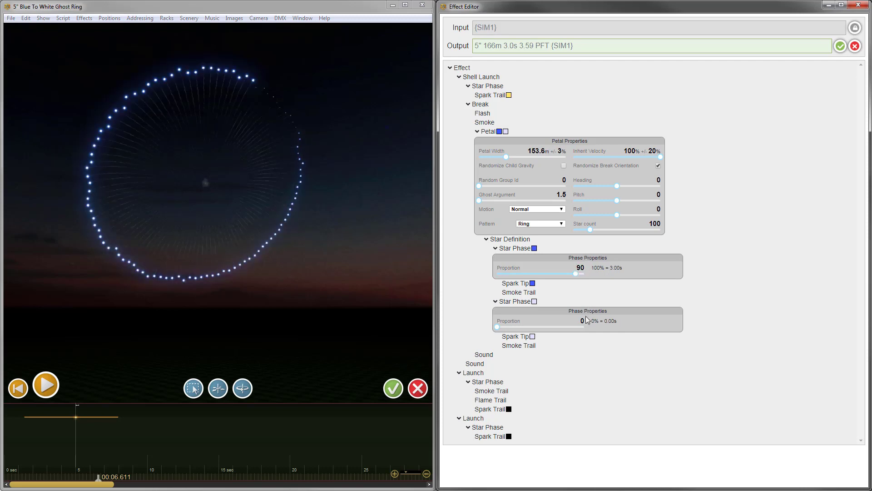
{"action": "left_click", "coordinate": [582, 320]}
{"action": "type", "text": "10"}
{"action": "key", "text": "Return"}
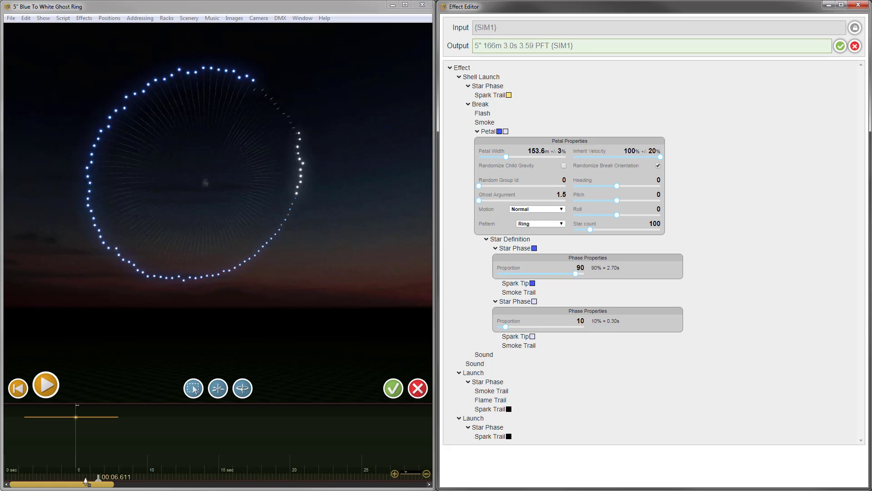
{"action": "mouse_move", "coordinate": [99, 477]}
{"action": "left_mouse_down"}
{"action": "mouse_move", "coordinate": [73, 479]}
{"action": "mouse_move", "coordinate": [111, 470]}
{"action": "mouse_move", "coordinate": [96, 470]}
{"action": "left_mouse_up"}
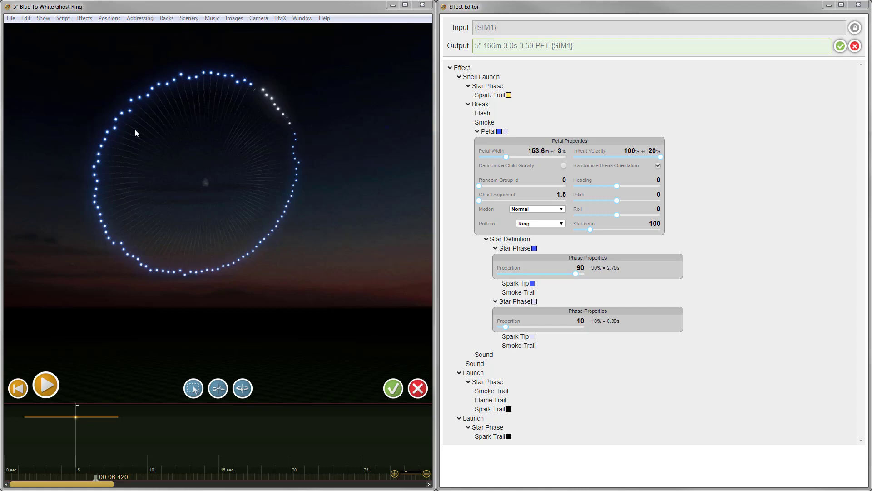
Set the blue spark tip diameter to 3 mm.
{"action": "left_click", "coordinate": [545, 249]}
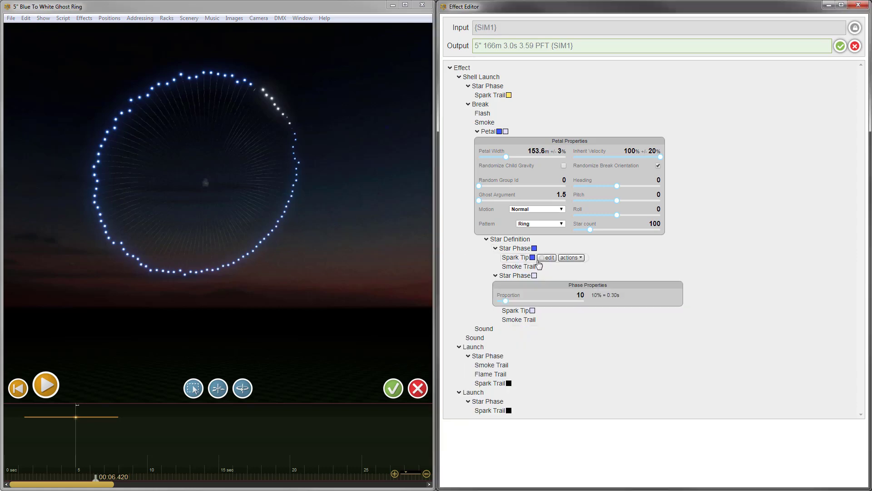
{"action": "left_click", "coordinate": [545, 275]}
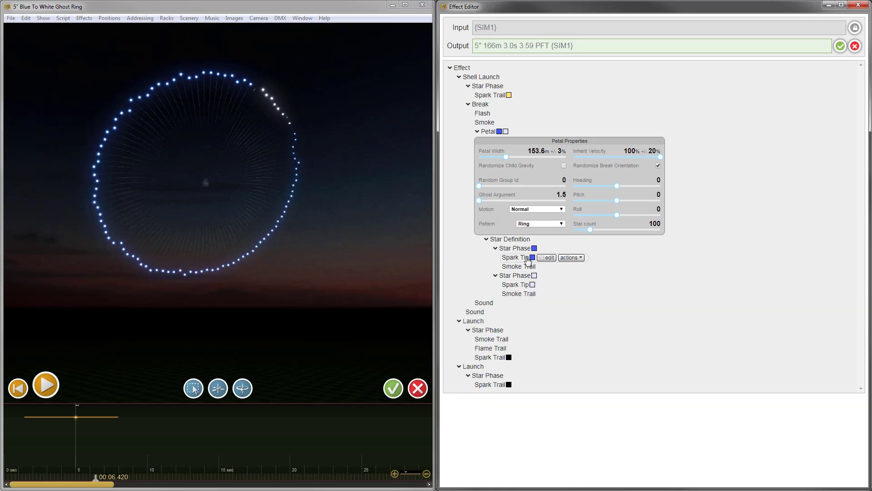
{"action": "left_click", "coordinate": [545, 258]}
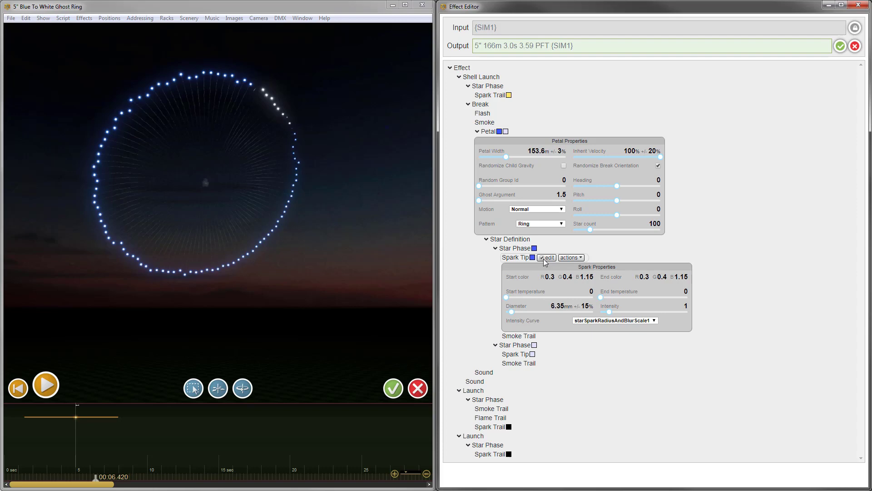
{"action": "double_click", "coordinate": [558, 305]}
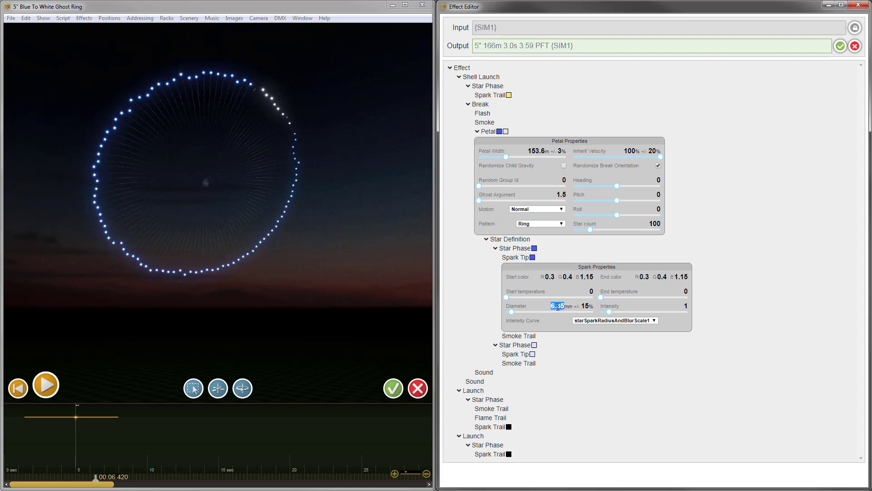
{"action": "type", "text": "3"}
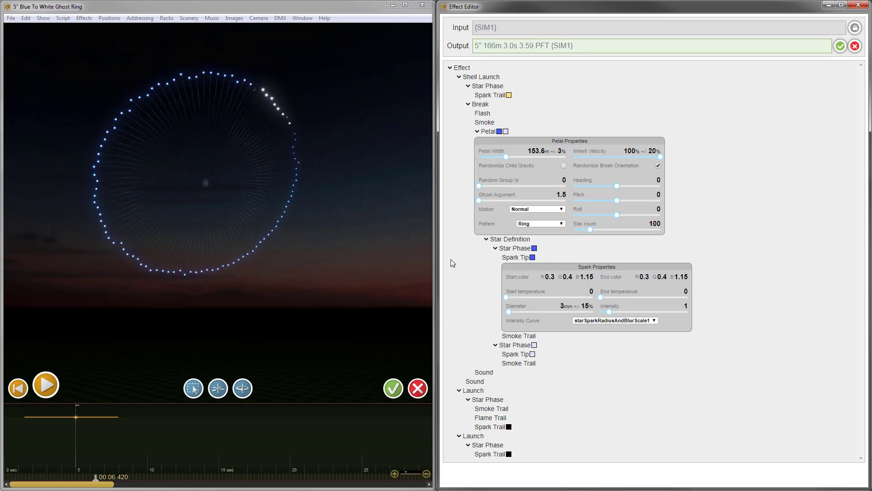
Give the white spark tip a 10 mm diameter and intensity 8, then check the white sparks.
{"action": "left_click", "coordinate": [542, 354]}
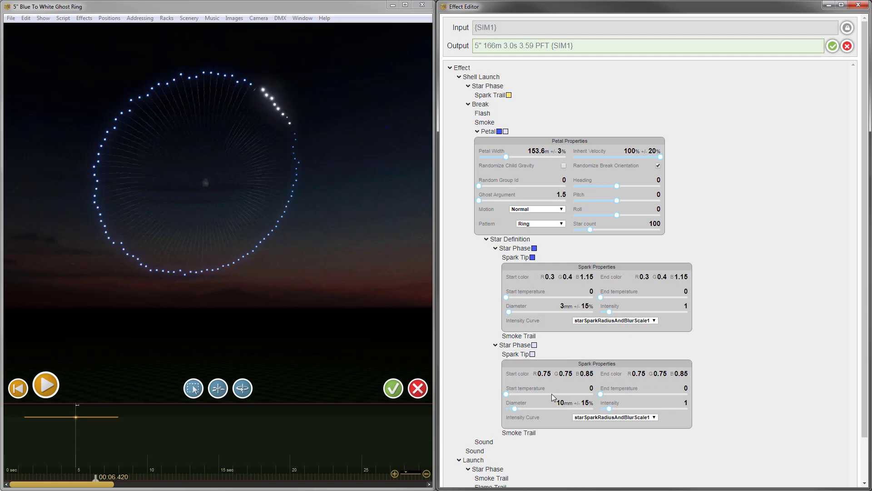
{"action": "type", "text": "10"}
{"action": "key", "text": "Return"}
{"action": "left_click", "coordinate": [686, 403]}
{"action": "type", "text": "8"}
{"action": "key", "text": "Return"}
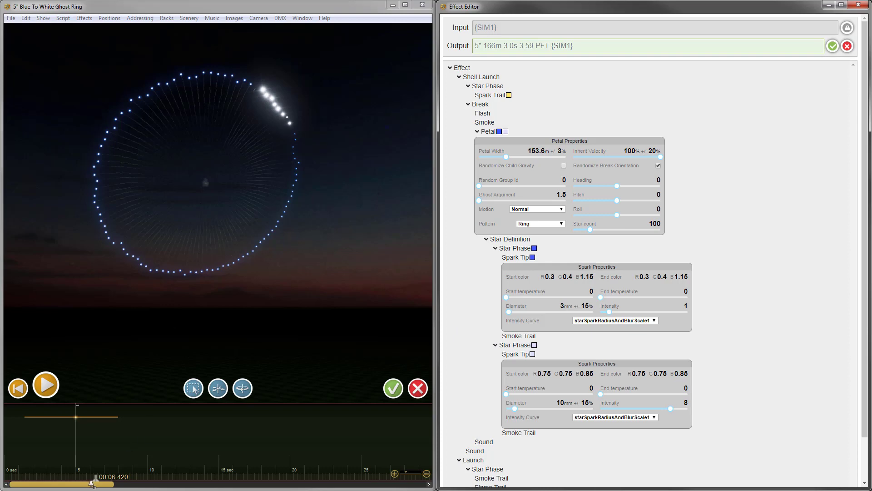
{"action": "mouse_move", "coordinate": [96, 478]}
{"action": "left_mouse_down"}
{"action": "mouse_move", "coordinate": [113, 480]}
{"action": "mouse_move", "coordinate": [104, 482]}
{"action": "left_mouse_up"}
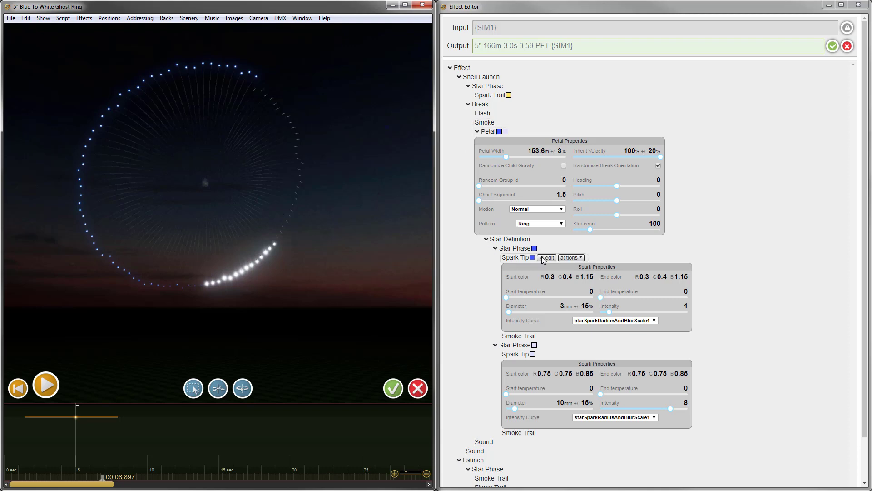
Collapse the spark tip and petal properties and copy the petal to the clipboard.
{"action": "left_click", "coordinate": [542, 258]}
{"action": "left_click", "coordinate": [542, 284]}
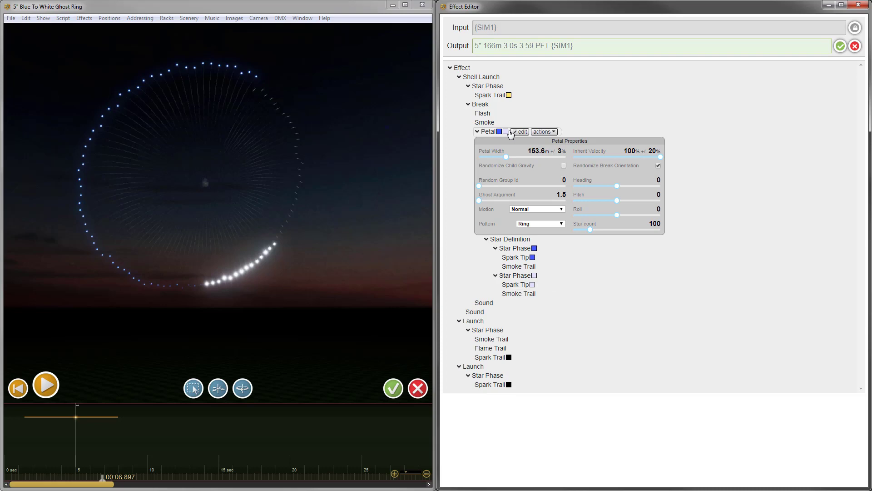
{"action": "left_click", "coordinate": [515, 132]}
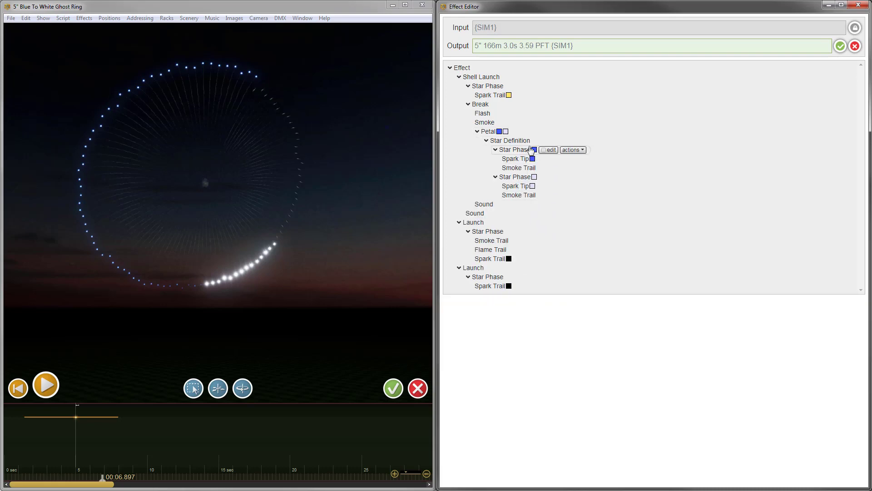
{"action": "left_click", "coordinate": [543, 132]}
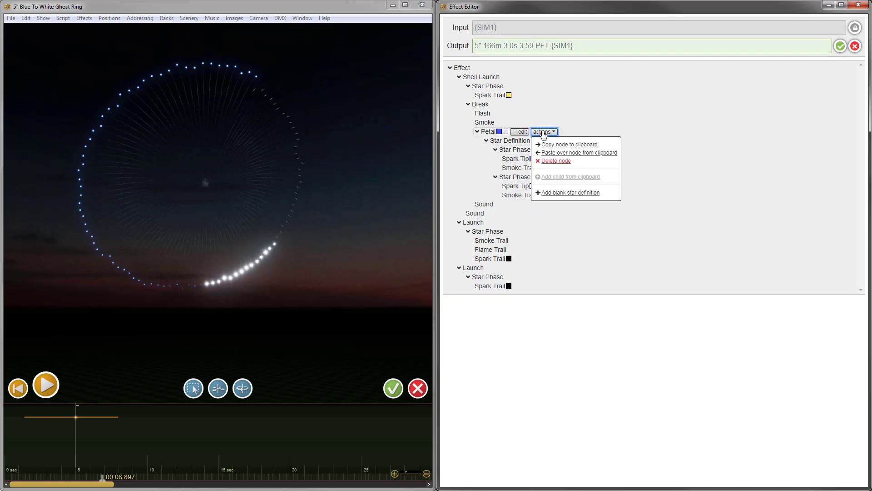
{"action": "left_click", "coordinate": [584, 145]}
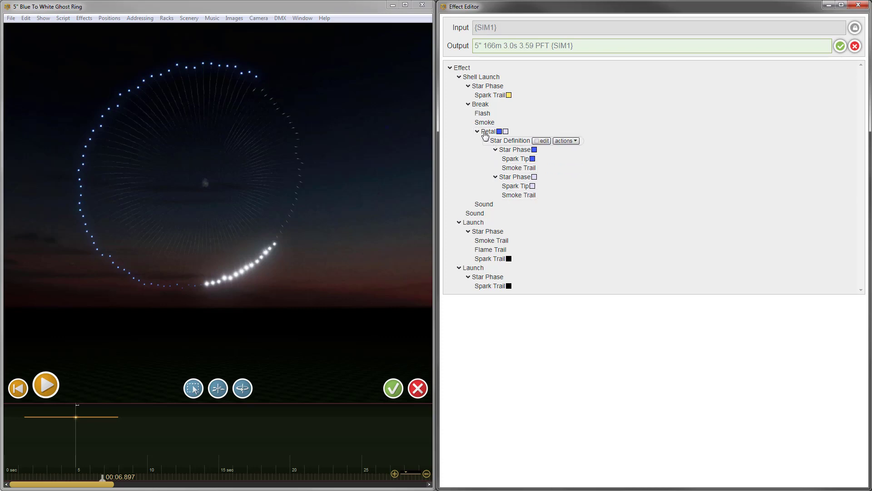
Add two more petals to the Break from the clipboard.
{"action": "mouse_move", "coordinate": [534, 197]}
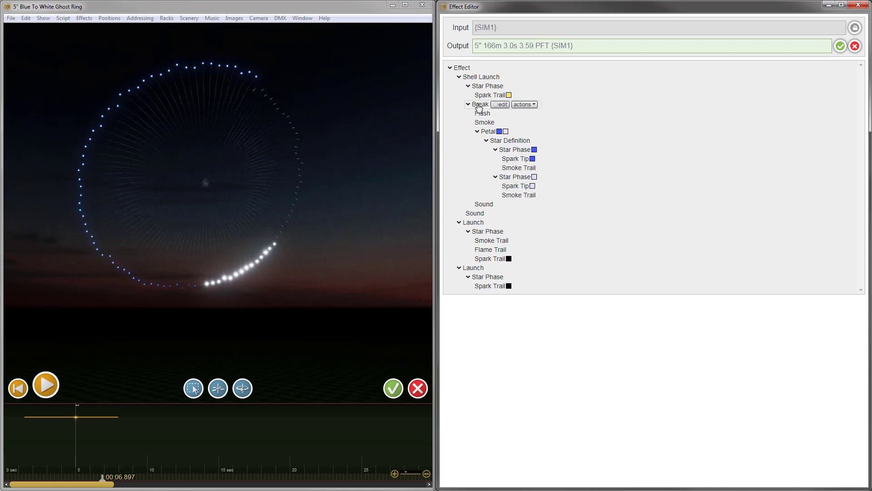
{"action": "mouse_move", "coordinate": [479, 107]}
{"action": "left_click", "coordinate": [531, 105]}
{"action": "left_click", "coordinate": [549, 149]}
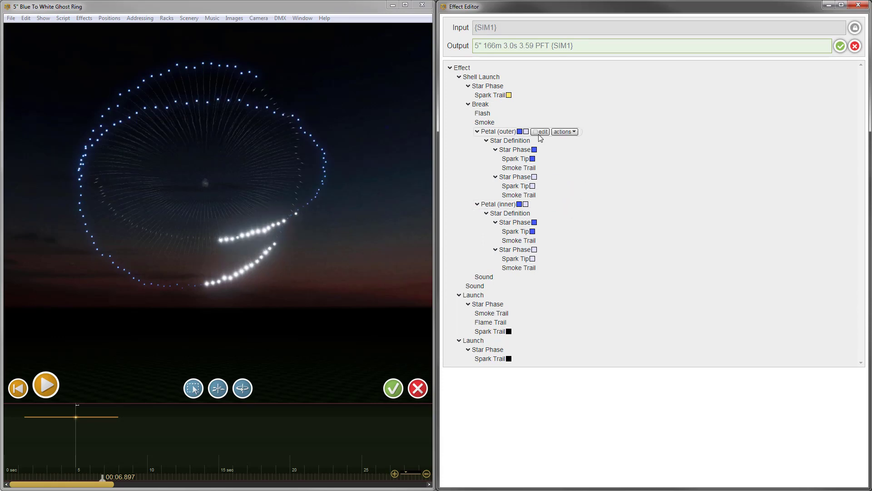
{"action": "left_click", "coordinate": [522, 104]}
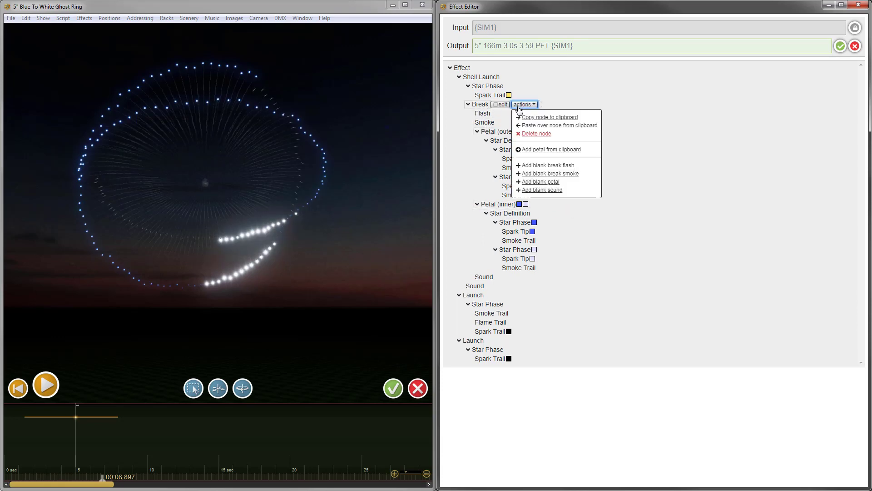
{"action": "left_click", "coordinate": [544, 150]}
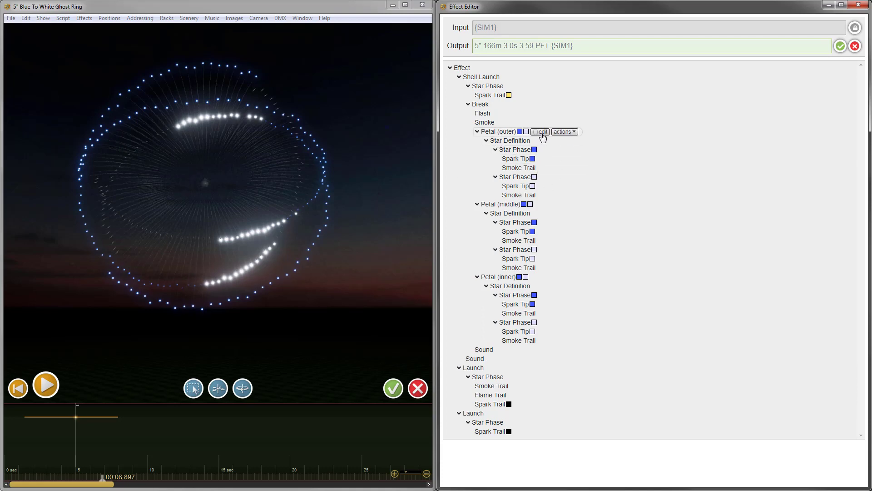
Show the Petal Properties of the outer, middle and inner petals.
{"action": "left_click", "coordinate": [541, 131]}
{"action": "left_click", "coordinate": [541, 303]}
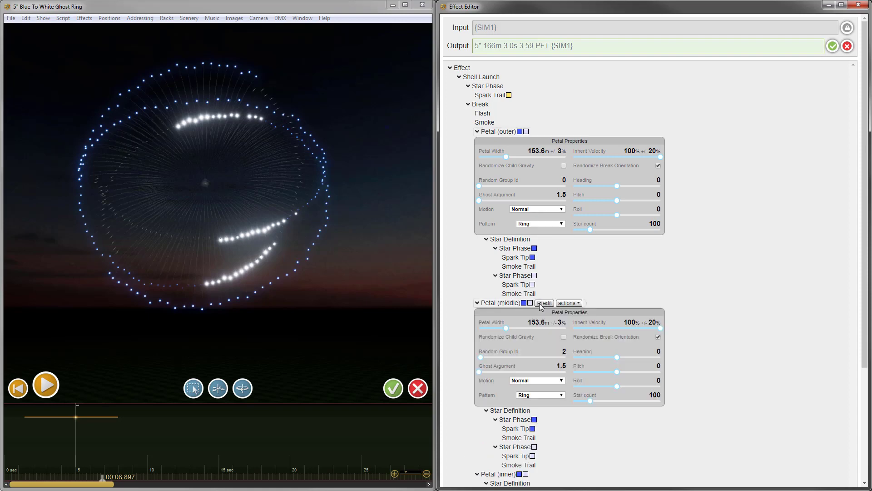
{"action": "scroll", "coordinate": [540, 306], "scroll_direction": "down", "scroll_amount": 3}
{"action": "left_click", "coordinate": [537, 338]}
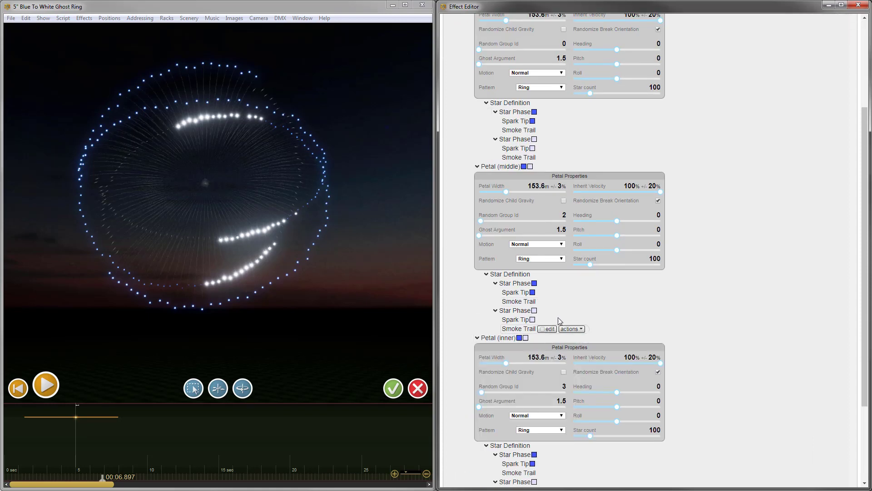
{"action": "scroll", "coordinate": [559, 321], "scroll_direction": "up", "scroll_amount": 3}
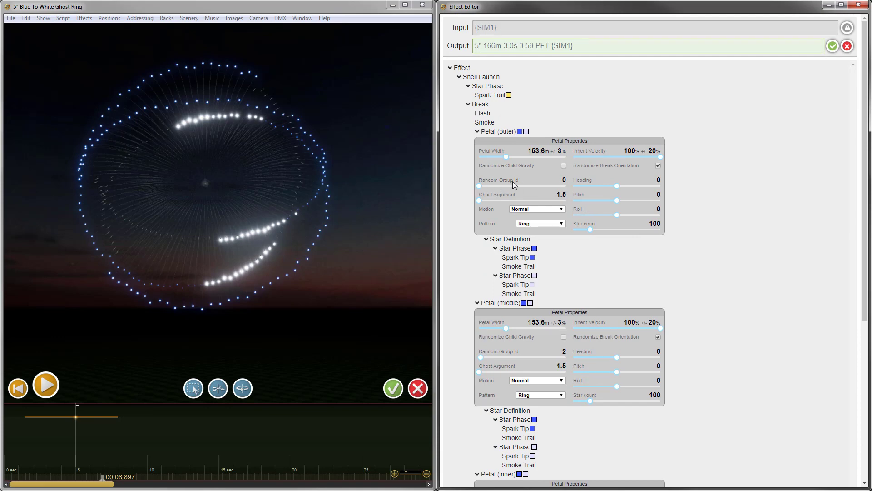
{"action": "scroll", "coordinate": [587, 216], "scroll_direction": "down", "scroll_amount": 2}
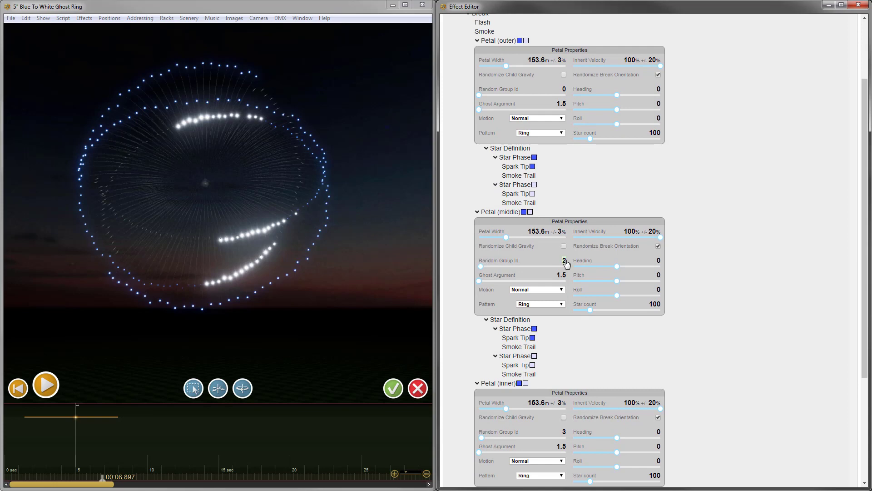
{"action": "scroll", "coordinate": [566, 374], "scroll_direction": "down", "scroll_amount": 1}
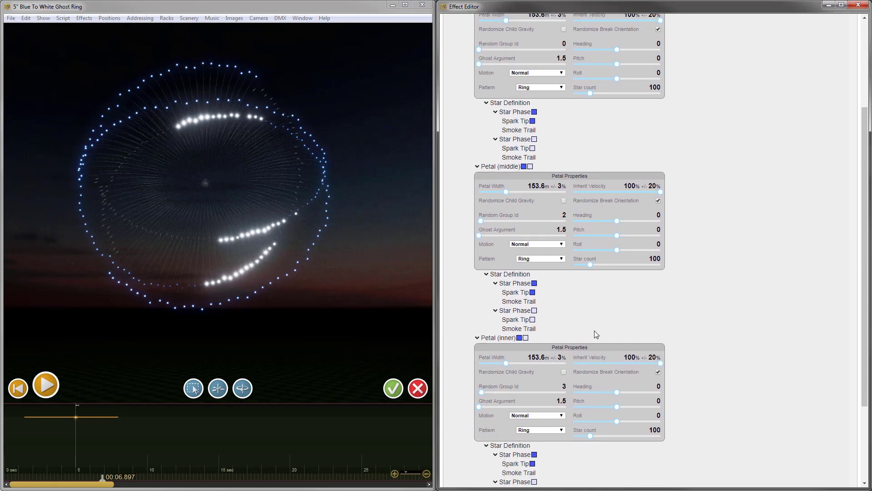
{"action": "scroll", "coordinate": [579, 354], "scroll_direction": "up", "scroll_amount": 2}
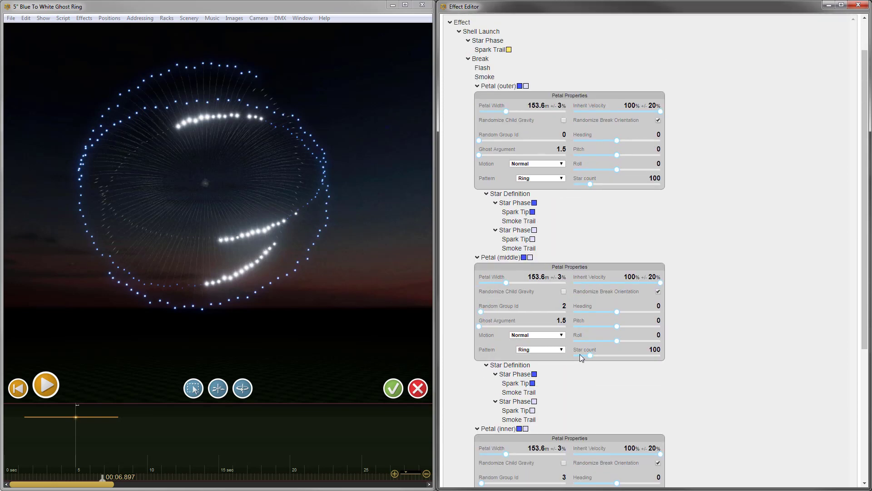
{"action": "scroll", "coordinate": [580, 353], "scroll_direction": "down", "scroll_amount": 1}
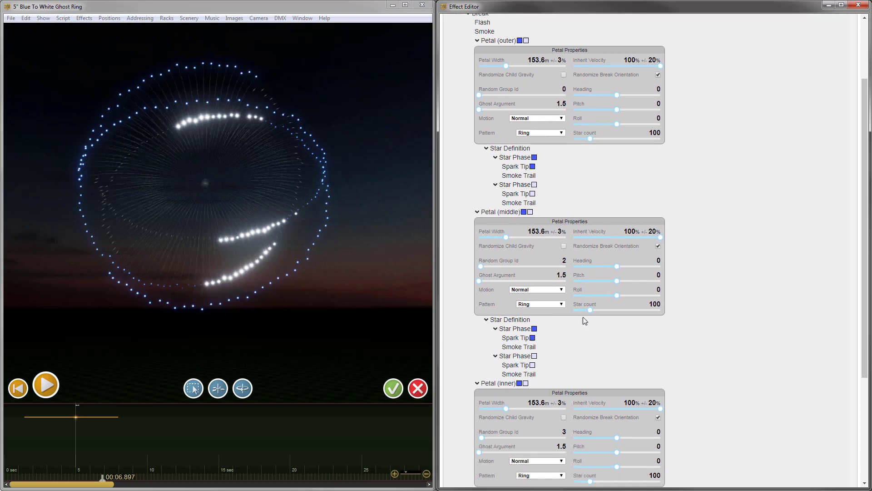
Set Random Group Id to 0 for the middle and inner petals.
{"action": "left_click", "coordinate": [565, 261]}
{"action": "scroll", "coordinate": [713, 268], "scroll_direction": "down", "scroll_amount": 2}
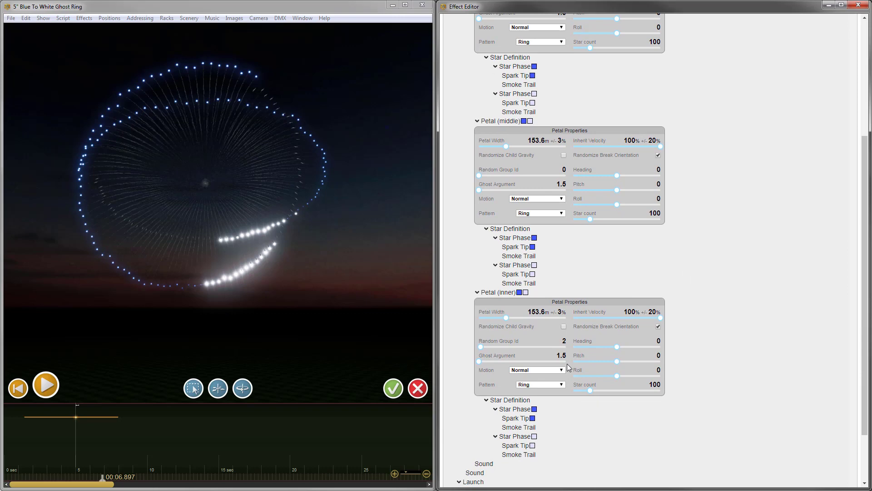
{"action": "left_click", "coordinate": [564, 340]}
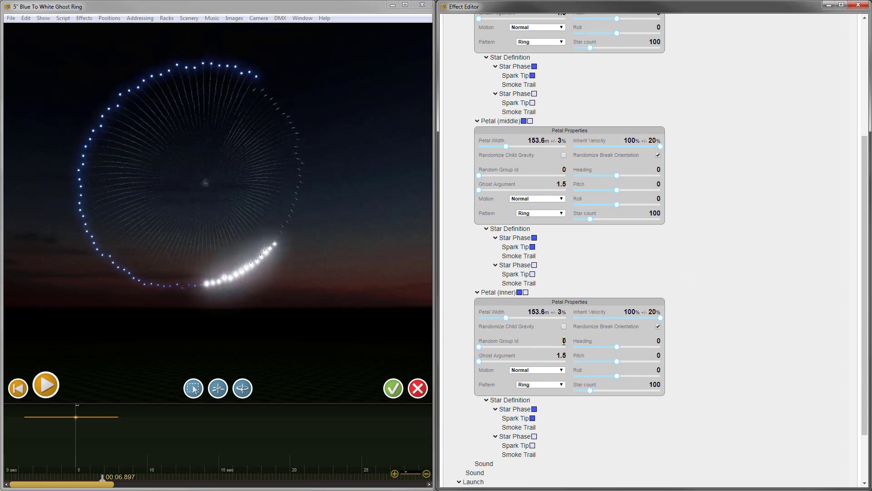
{"action": "key", "text": "Return"}
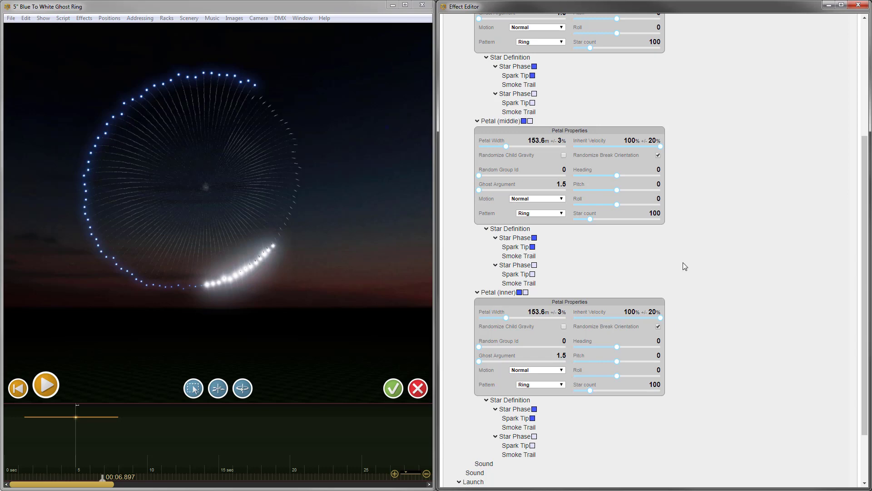
Enter Petal Width 147 for the middle petal and 144 for the inner petal.
{"action": "scroll", "coordinate": [686, 261], "scroll_direction": "up", "scroll_amount": 3}
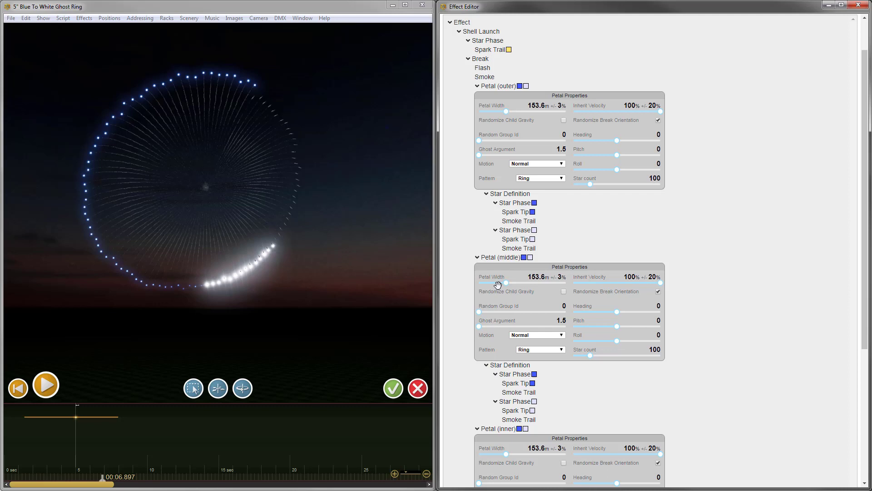
{"action": "mouse_move", "coordinate": [561, 243]}
{"action": "scroll", "coordinate": [700, 209], "scroll_direction": "down", "scroll_amount": 2}
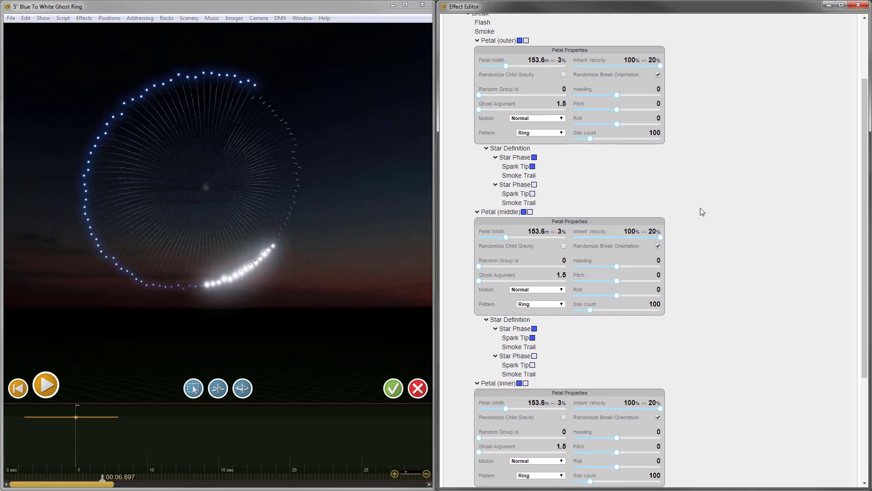
{"action": "left_click", "coordinate": [544, 234]}
{"action": "type", "text": "147"}
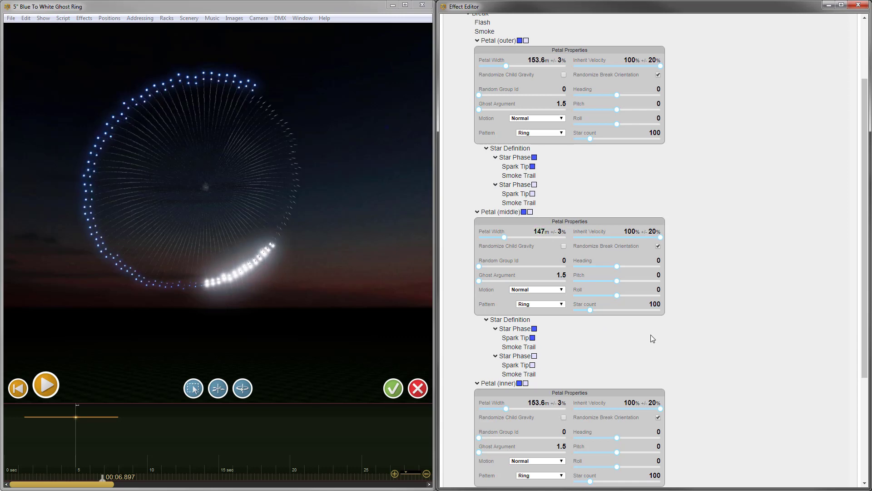
{"action": "scroll", "coordinate": [650, 335], "scroll_direction": "down", "scroll_amount": 4}
{"action": "left_click", "coordinate": [537, 312]}
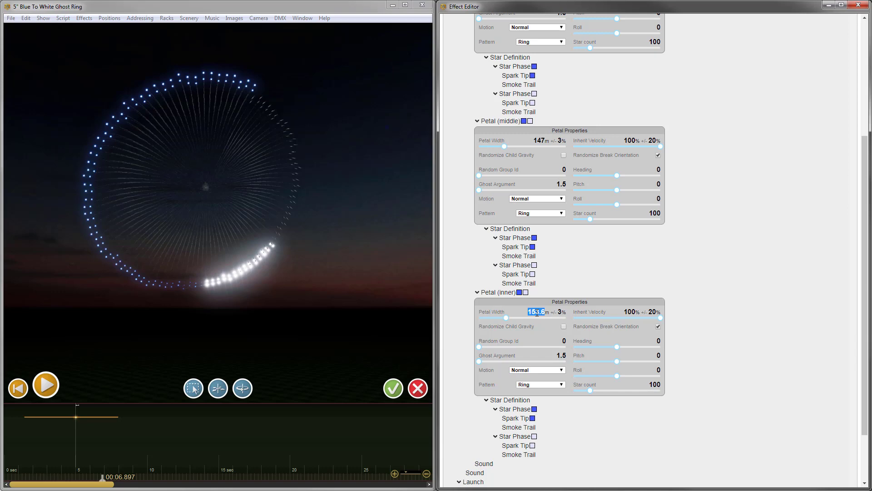
{"action": "type", "text": "144"}
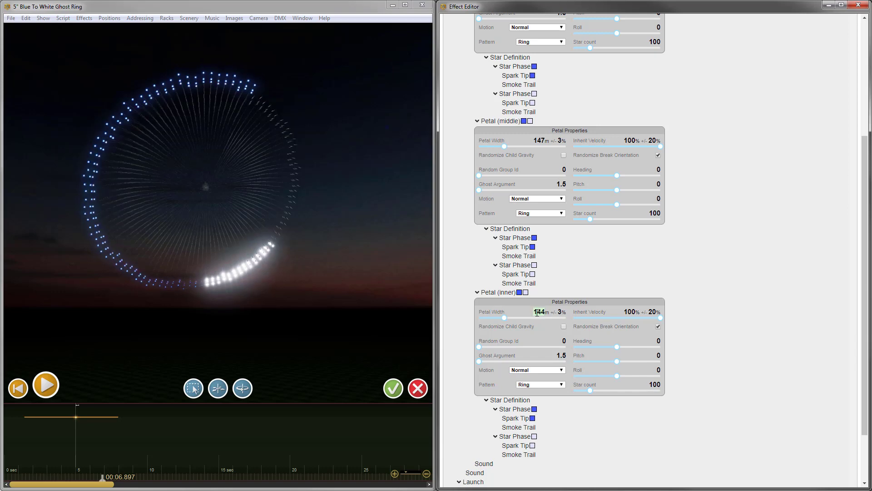
{"action": "key", "text": "Return"}
Set the middle petal's Heading to 120 and the inner petal's to 240.
{"action": "mouse_move", "coordinate": [105, 480]}
{"action": "left_mouse_down"}
{"action": "mouse_move", "coordinate": [93, 480]}
{"action": "mouse_move", "coordinate": [102, 480]}
{"action": "left_mouse_up"}
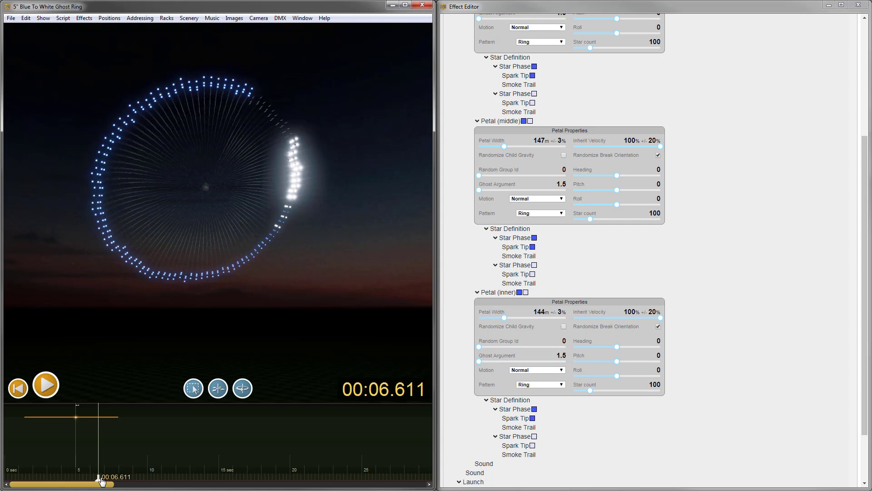
{"action": "scroll", "coordinate": [726, 315], "scroll_direction": "up", "scroll_amount": 1}
{"action": "scroll", "coordinate": [726, 314], "scroll_direction": "up", "scroll_amount": 3}
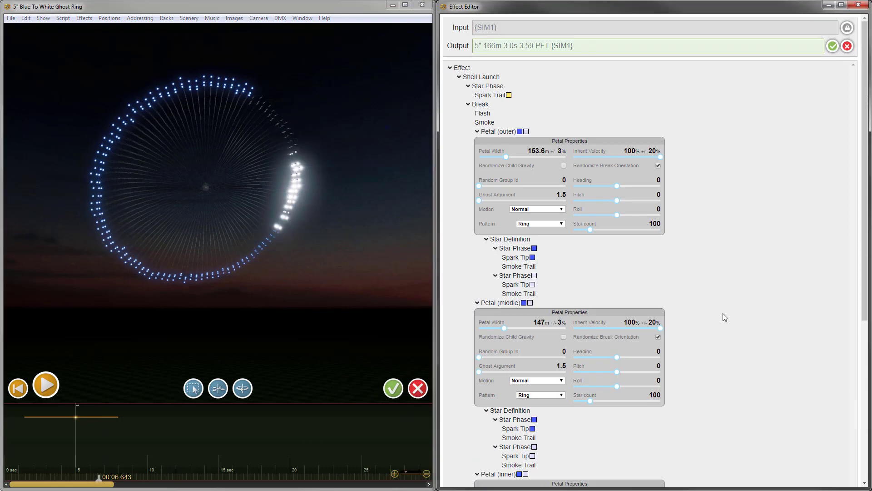
{"action": "scroll", "coordinate": [622, 272], "scroll_direction": "down", "scroll_amount": 2}
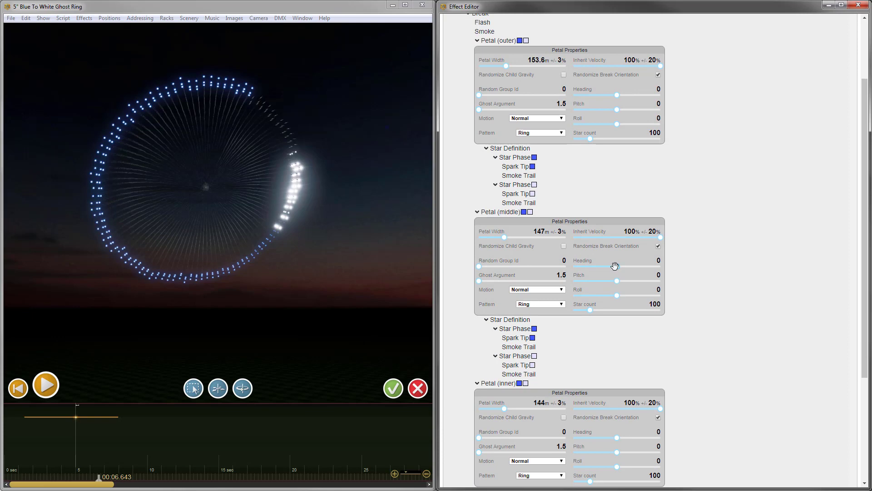
{"action": "mouse_move", "coordinate": [618, 268]}
{"action": "left_mouse_down"}
{"action": "mouse_move", "coordinate": [573, 268]}
{"action": "mouse_move", "coordinate": [633, 266]}
{"action": "left_mouse_up"}
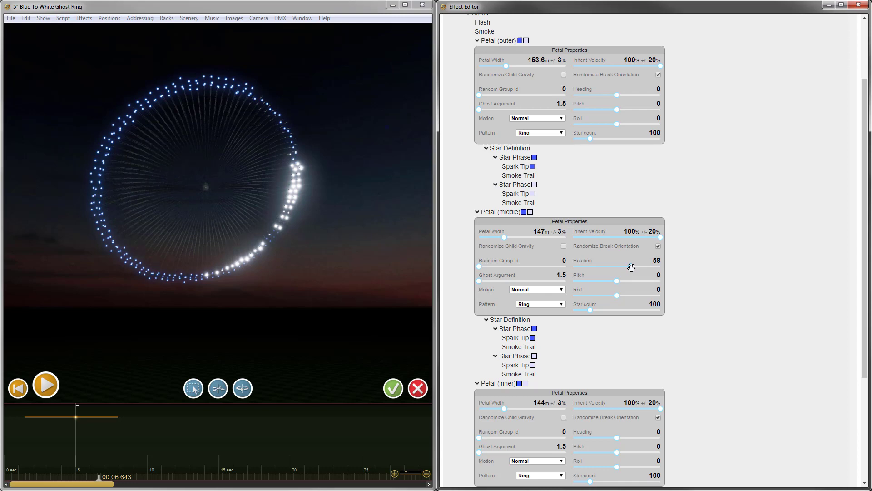
{"action": "left_click", "coordinate": [657, 260]}
{"action": "type", "text": "120"}
{"action": "key", "text": "Return"}
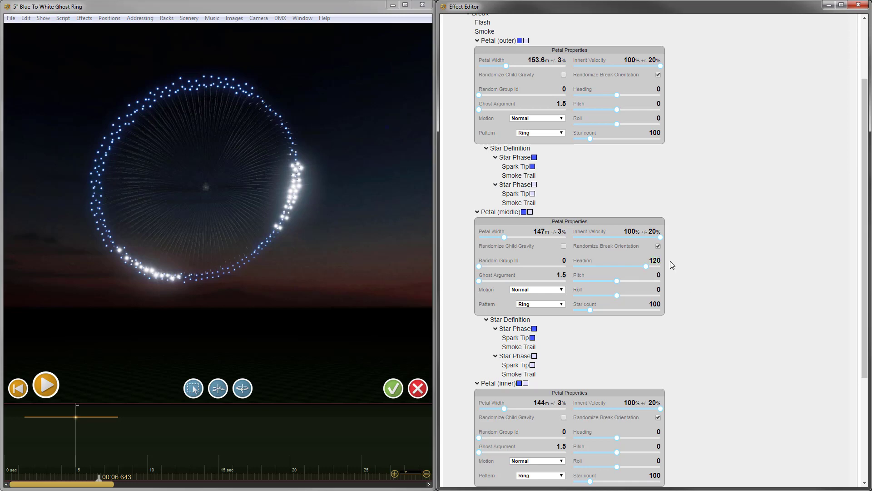
{"action": "scroll", "coordinate": [669, 255], "scroll_direction": "down", "scroll_amount": 3}
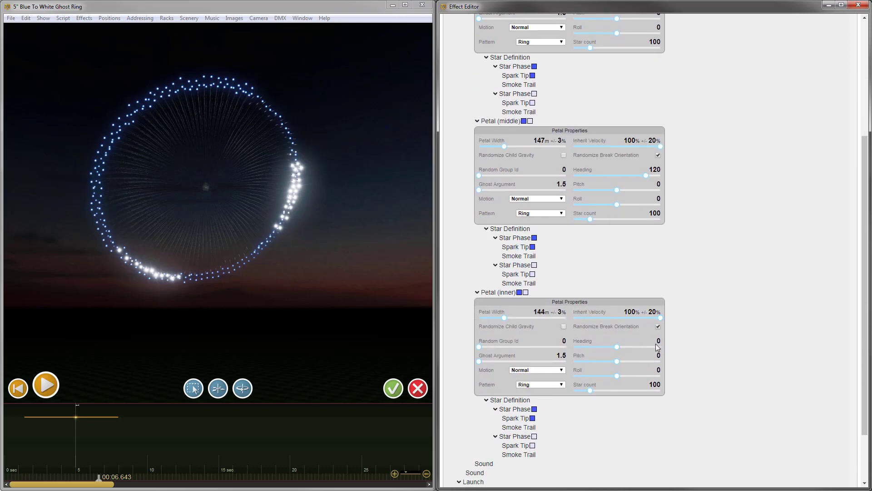
{"action": "left_click", "coordinate": [659, 341]}
{"action": "type", "text": "240"}
{"action": "key", "text": "Return"}
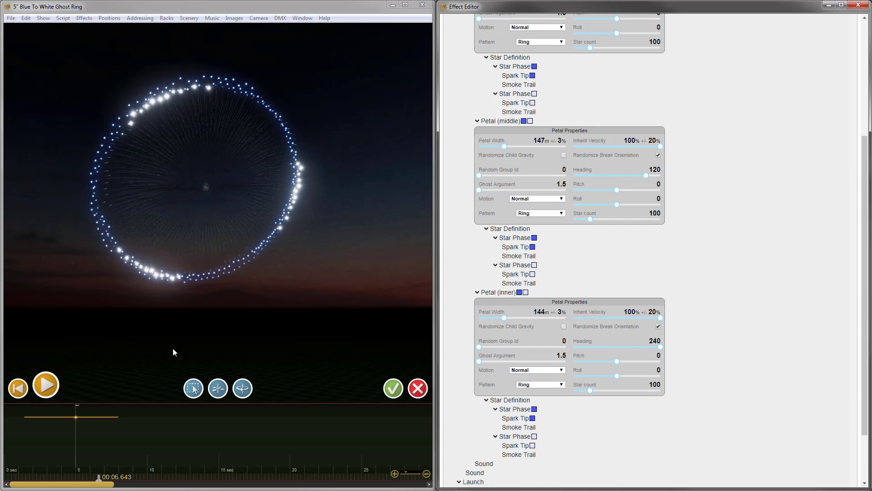
Enter 9 in Petal Width +/- for the outer, middle and inner petals.
{"action": "mouse_move", "coordinate": [98, 480]}
{"action": "left_mouse_down"}
{"action": "mouse_move", "coordinate": [77, 480]}
{"action": "mouse_move", "coordinate": [102, 480]}
{"action": "left_mouse_up"}
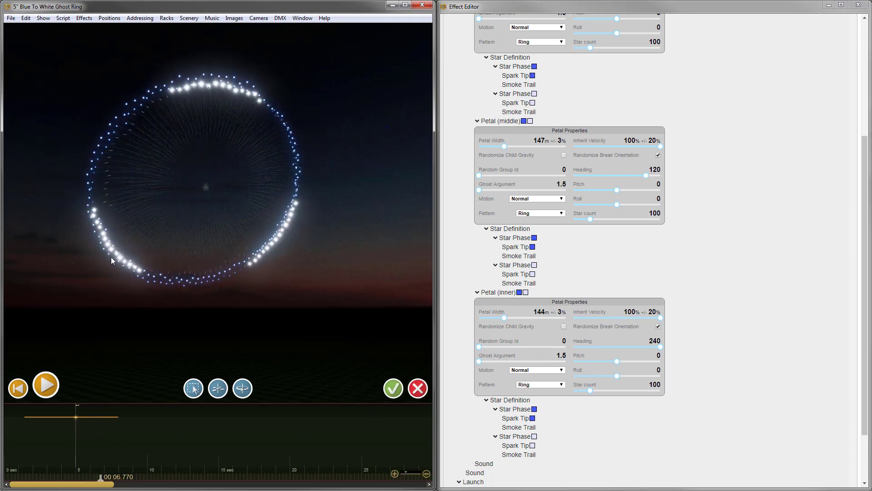
{"action": "scroll", "coordinate": [720, 302], "scroll_direction": "up", "scroll_amount": 5}
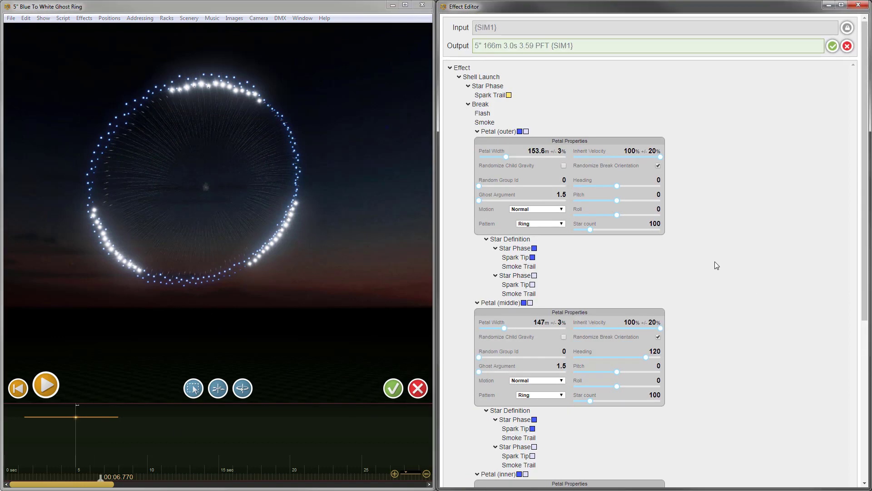
{"action": "double_click", "coordinate": [560, 151]}
{"action": "type", "text": "9"}
{"action": "double_click", "coordinate": [559, 322]}
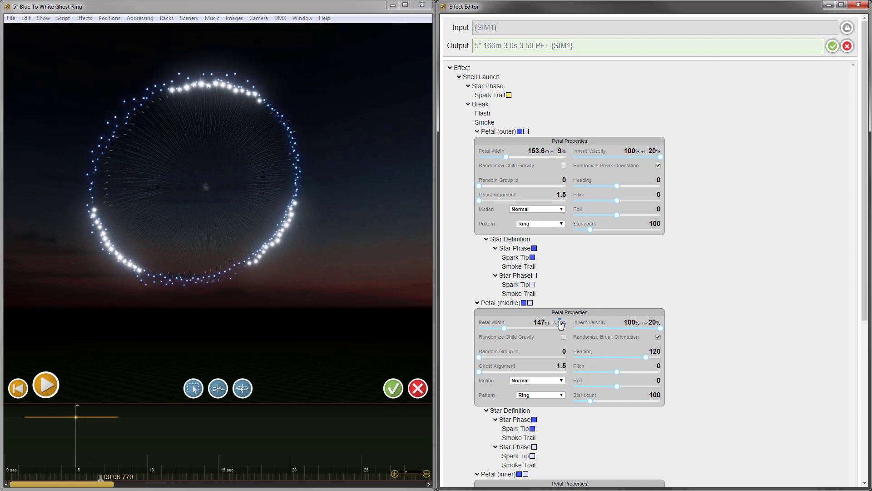
{"action": "type", "text": "9"}
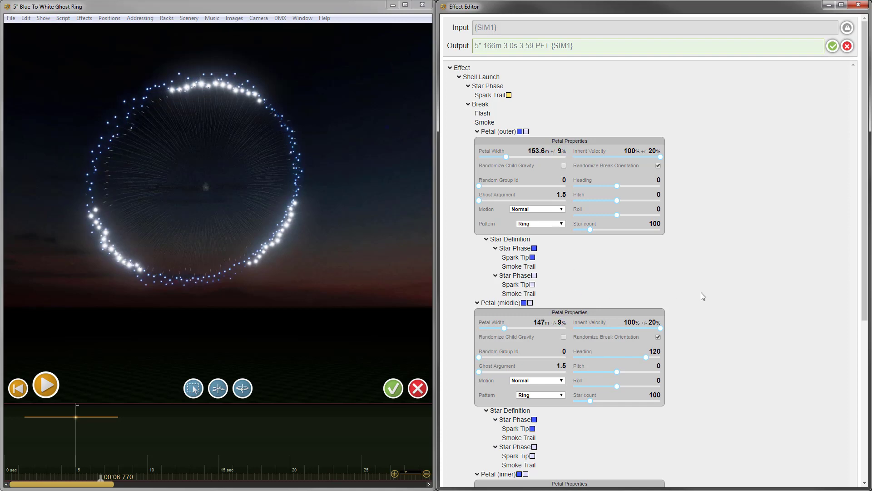
{"action": "scroll", "coordinate": [701, 296], "scroll_direction": "down", "scroll_amount": 3}
{"action": "double_click", "coordinate": [560, 357]}
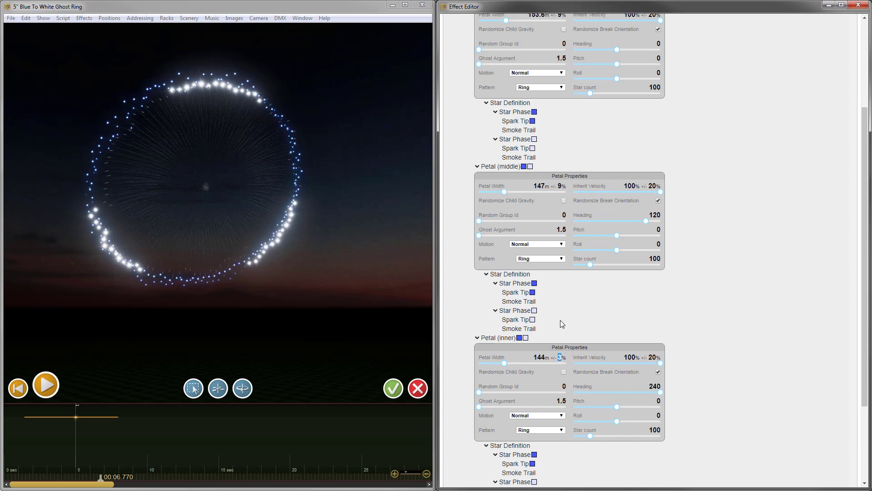
{"action": "type", "text": "9"}
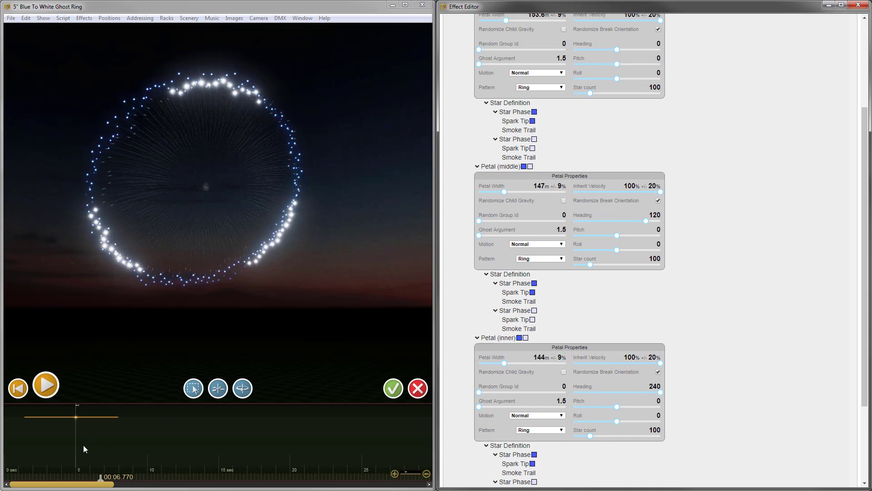
{"action": "mouse_move", "coordinate": [100, 479]}
{"action": "left_mouse_down"}
{"action": "mouse_move", "coordinate": [78, 480]}
{"action": "mouse_move", "coordinate": [108, 475]}
{"action": "left_mouse_up"}
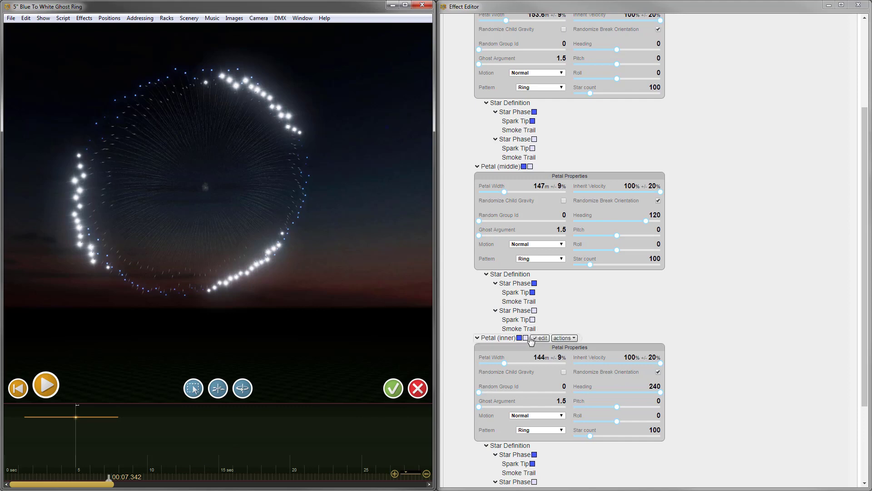
Collapse the inner, middle and outer petal property panels.
{"action": "left_click", "coordinate": [542, 340]}
{"action": "scroll", "coordinate": [543, 318], "scroll_direction": "up", "scroll_amount": 3}
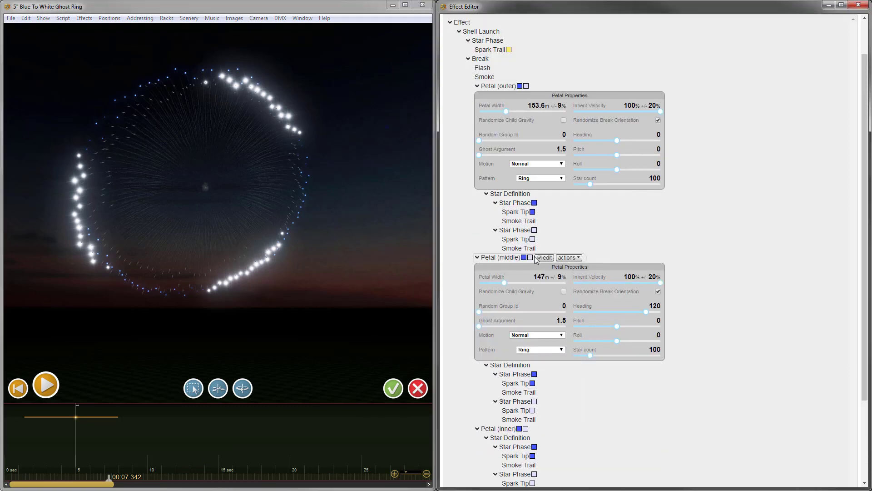
{"action": "left_click", "coordinate": [541, 257]}
{"action": "scroll", "coordinate": [538, 213], "scroll_direction": "up", "scroll_amount": 2}
{"action": "left_click", "coordinate": [536, 132]}
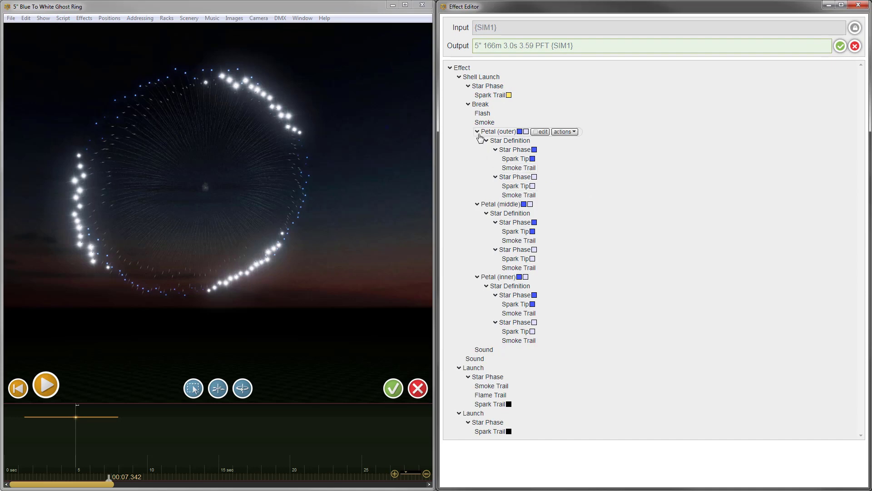
Copy the outer petal node and add it to the Break as a new petal.
{"action": "left_click", "coordinate": [563, 132]}
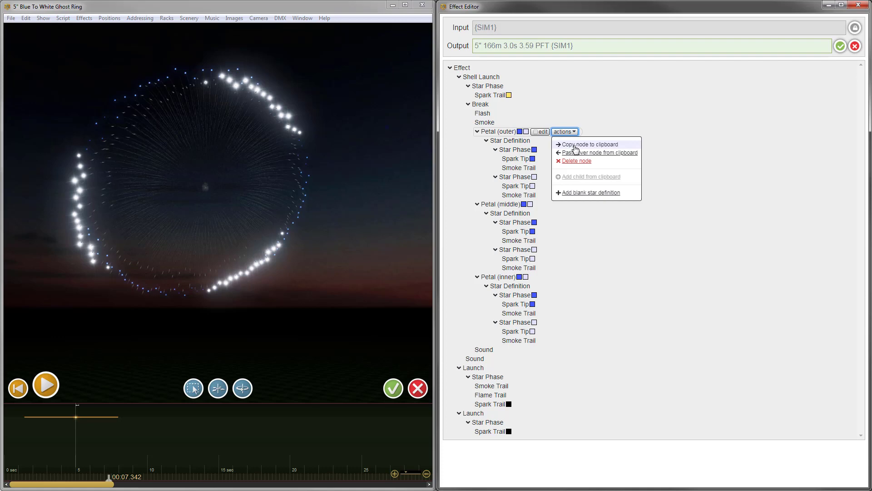
{"action": "left_click", "coordinate": [572, 146]}
{"action": "mouse_move", "coordinate": [481, 108]}
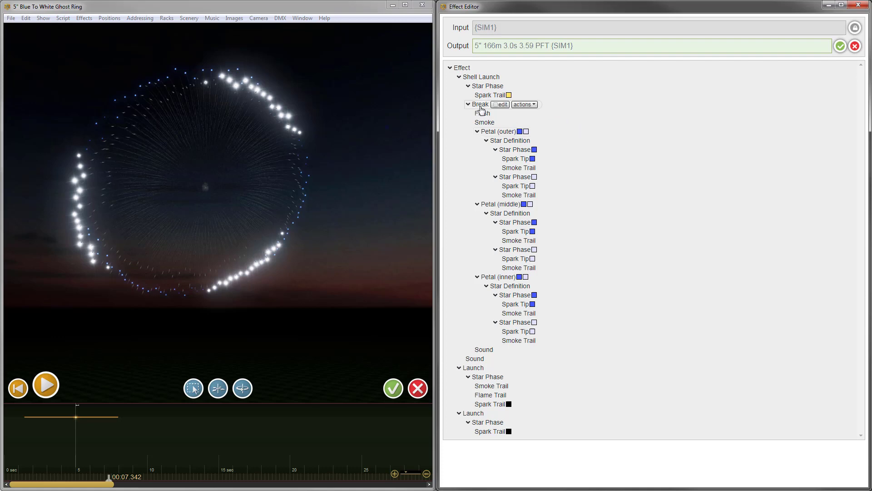
{"action": "left_click", "coordinate": [523, 105]}
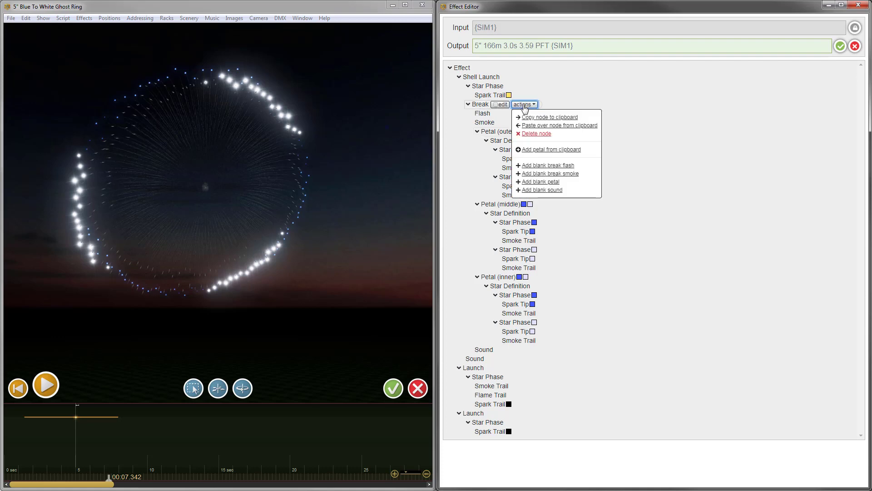
{"action": "left_click", "coordinate": [550, 150]}
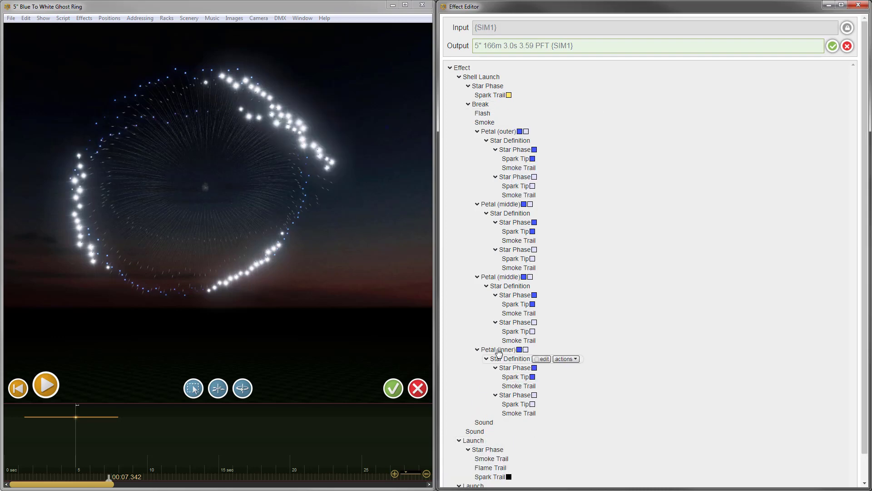
Collapse the outer and both middle petal branches in the tree.
{"action": "mouse_move", "coordinate": [502, 359]}
{"action": "mouse_move", "coordinate": [511, 400]}
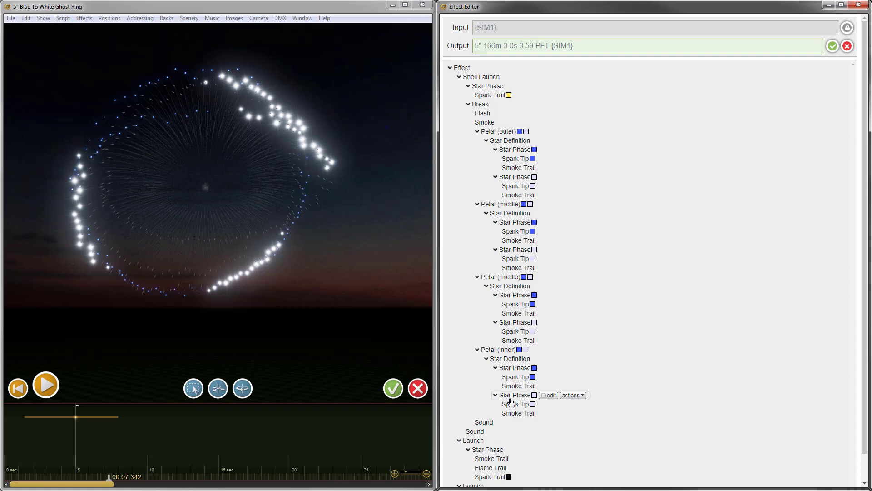
{"action": "left_click", "coordinate": [477, 132]}
{"action": "left_click", "coordinate": [477, 141]}
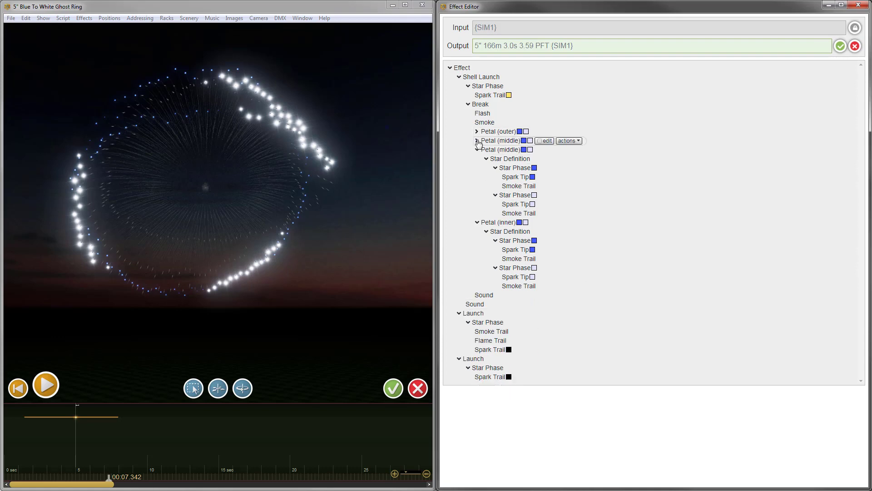
{"action": "left_click", "coordinate": [476, 150]}
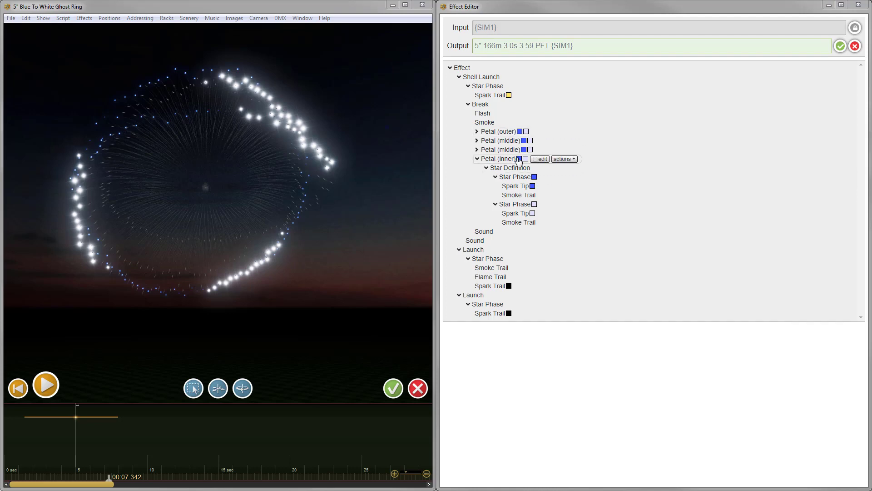
Set the inner petal's Random Group Id to 0 and width to 75 m ±16%.
{"action": "left_click", "coordinate": [540, 159]}
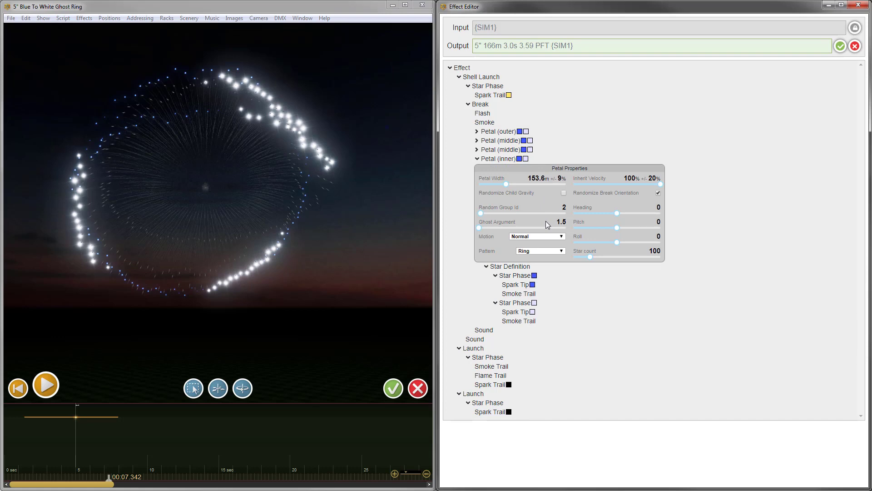
{"action": "double_click", "coordinate": [564, 207]}
{"action": "type", "text": "0"}
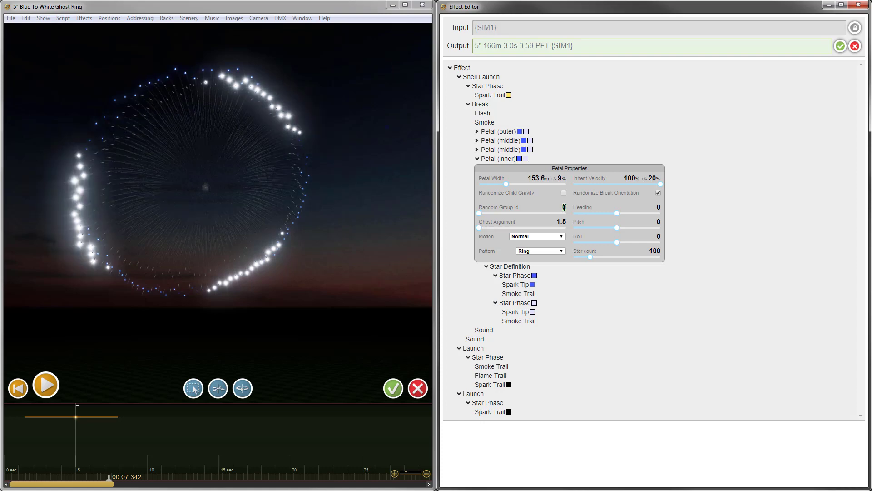
{"action": "double_click", "coordinate": [536, 178]}
{"action": "type", "text": "75"}
{"action": "key", "text": "Return"}
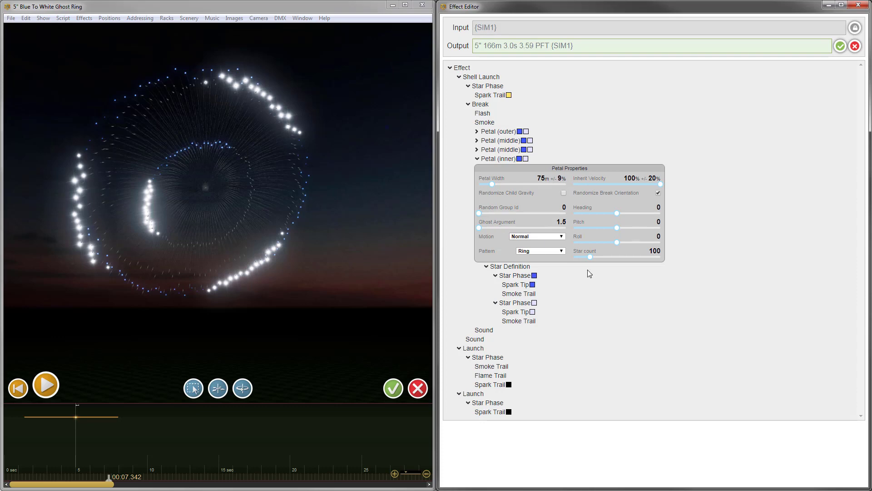
{"action": "double_click", "coordinate": [563, 178]}
{"action": "type", "text": "16"}
{"action": "key", "text": "Return"}
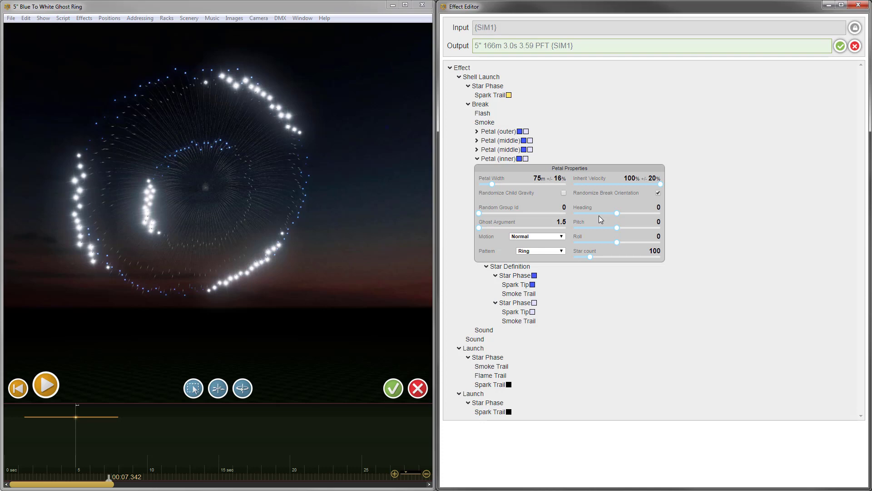
Set the inner petal's Ghost Argument to 1.6 and its star duration to 2 s.
{"action": "double_click", "coordinate": [561, 222]}
{"action": "type", "text": "1.6"}
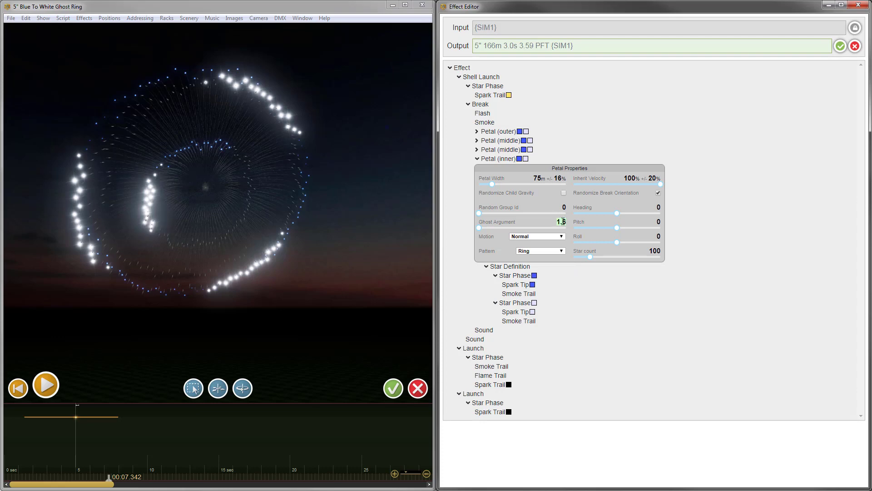
{"action": "key", "text": "Return"}
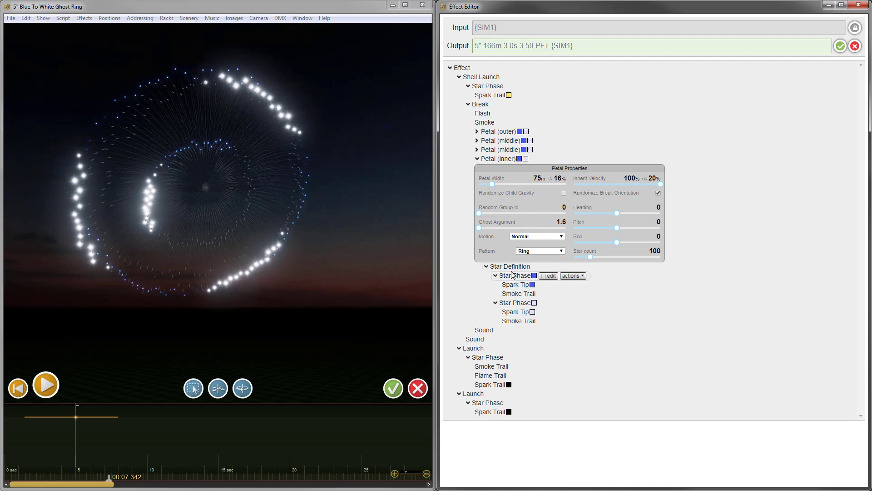
{"action": "left_click", "coordinate": [540, 267]}
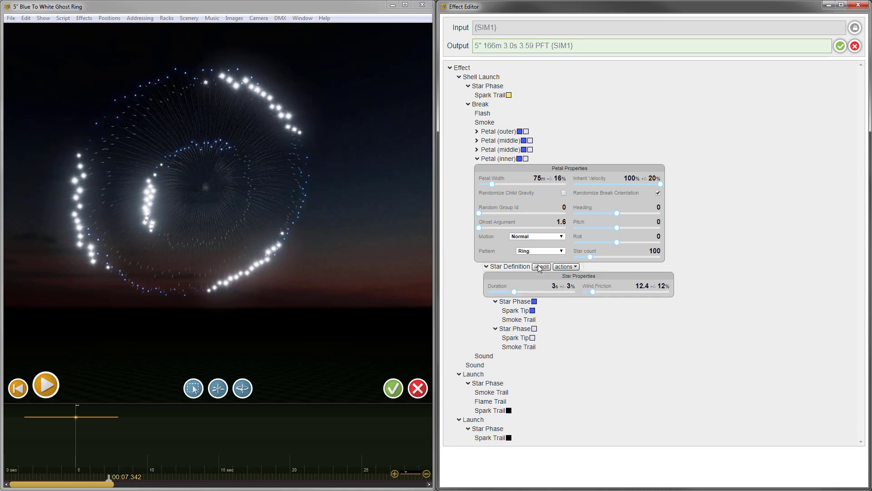
{"action": "left_click", "coordinate": [554, 286]}
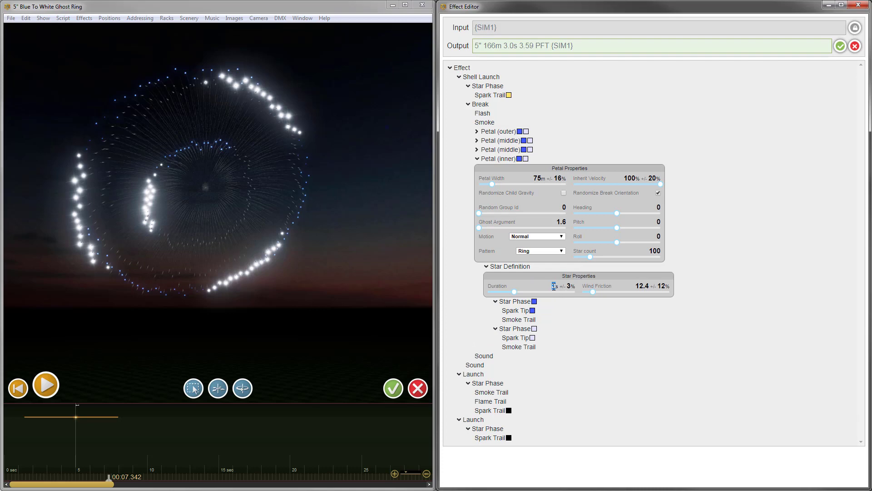
{"action": "type", "text": "2"}
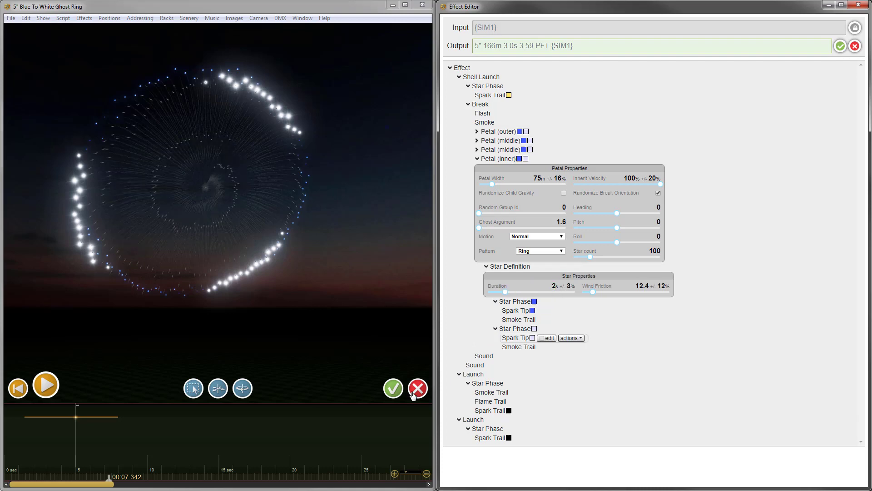
Set the inner petal's two star phase proportions to 80 (blue) and 20 (white).
{"action": "left_click", "coordinate": [109, 479]}
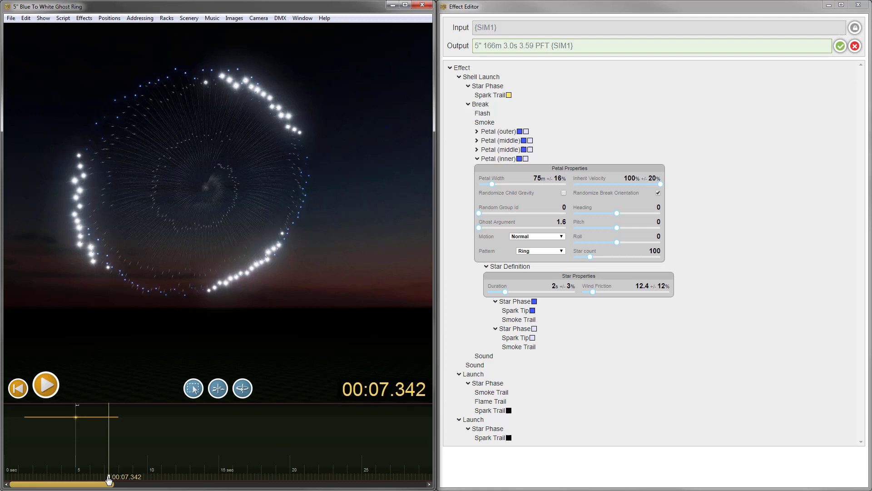
{"action": "left_click_drag", "start_coordinate": [109, 479], "coordinate": [91, 478]}
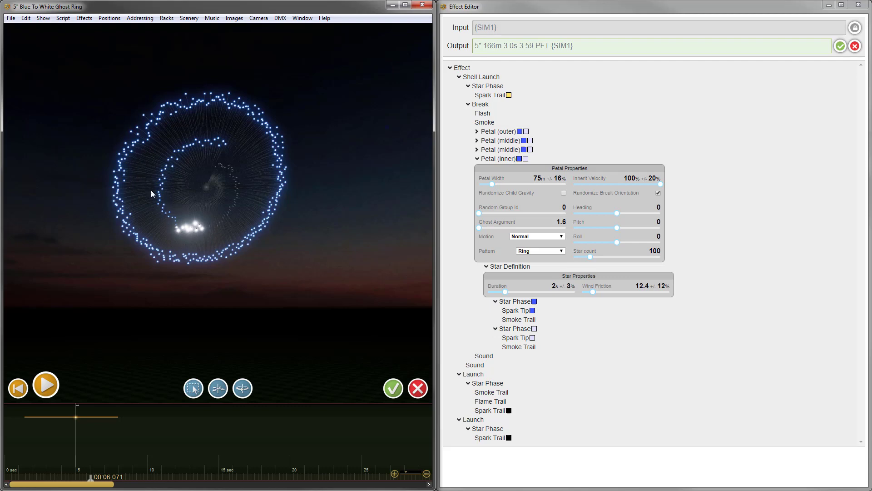
{"action": "left_click", "coordinate": [515, 301]}
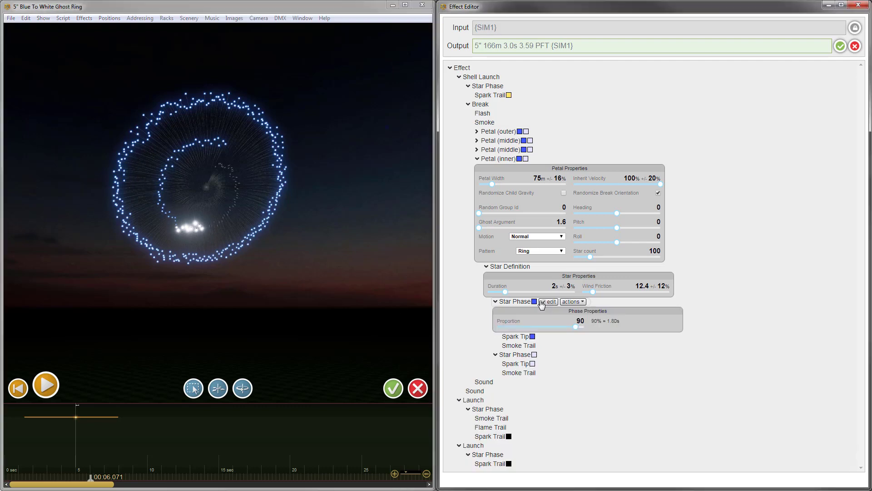
{"action": "left_click", "coordinate": [517, 355]}
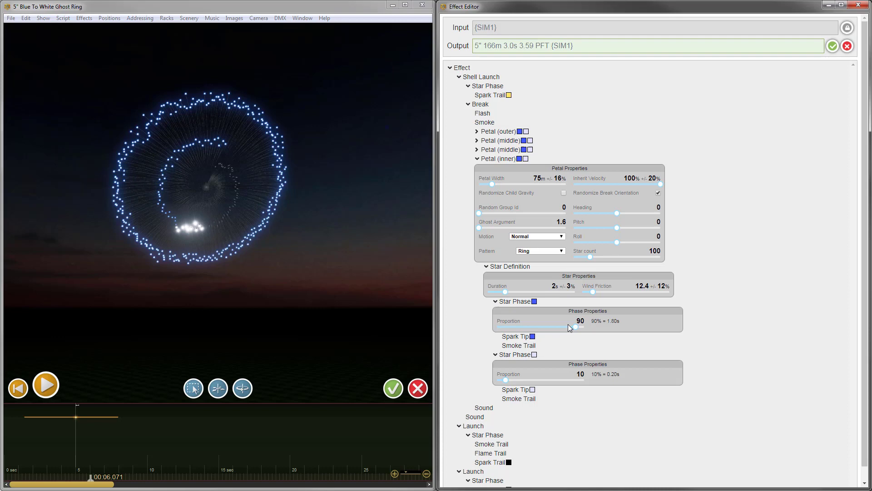
{"action": "left_click", "coordinate": [581, 321]}
{"action": "type", "text": "80"}
{"action": "key", "text": "Return"}
{"action": "left_click", "coordinate": [581, 373]}
{"action": "type", "text": "20"}
{"action": "key", "text": "Return"}
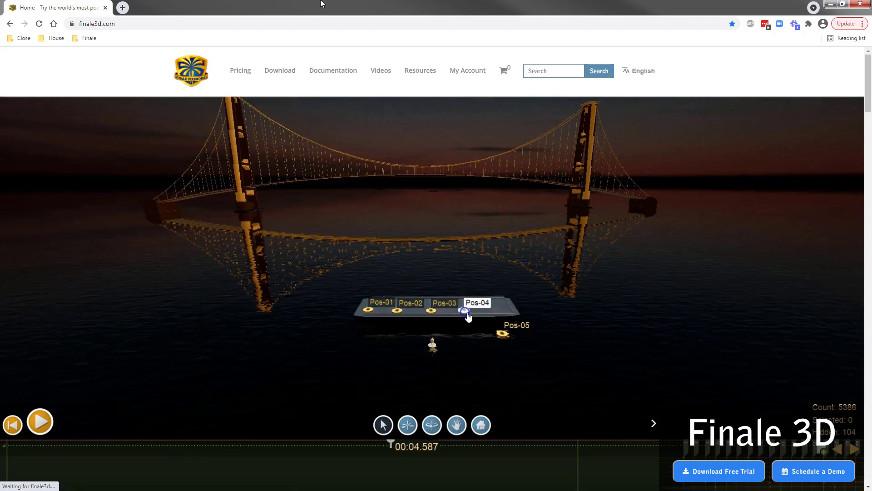
Find Red (0.95, 0.10, 0.10) in the VDL colors documentation, then minimize Chrome.
{"action": "mouse_move", "coordinate": [327, 71]}
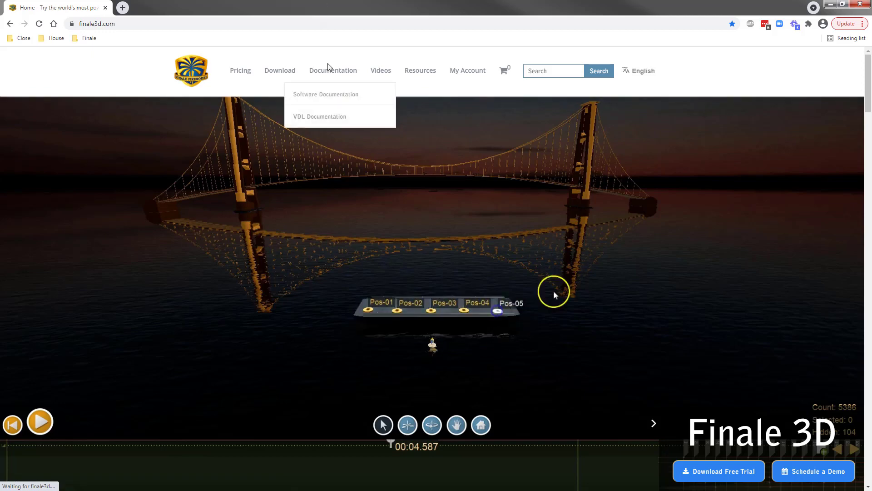
{"action": "left_click", "coordinate": [323, 117]}
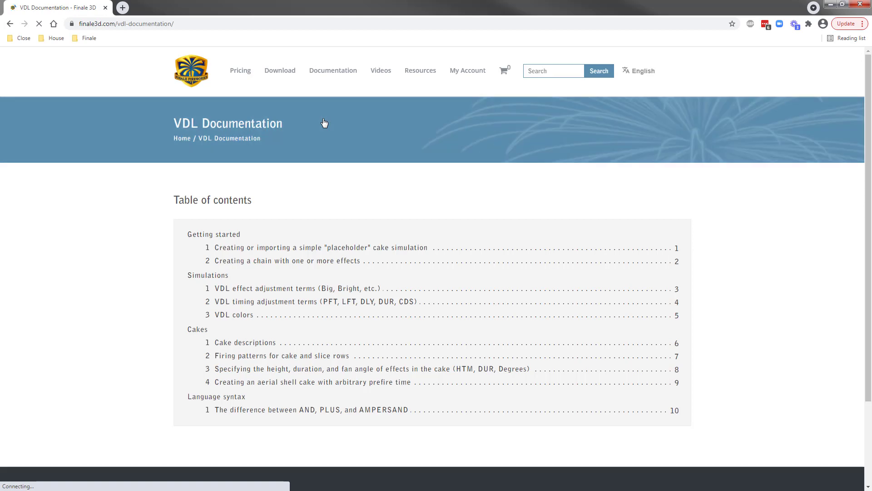
{"action": "left_click", "coordinate": [218, 315]}
{"action": "scroll", "coordinate": [137, 271], "scroll_direction": "down", "scroll_amount": 1}
{"action": "scroll", "coordinate": [136, 271], "scroll_direction": "down", "scroll_amount": 5}
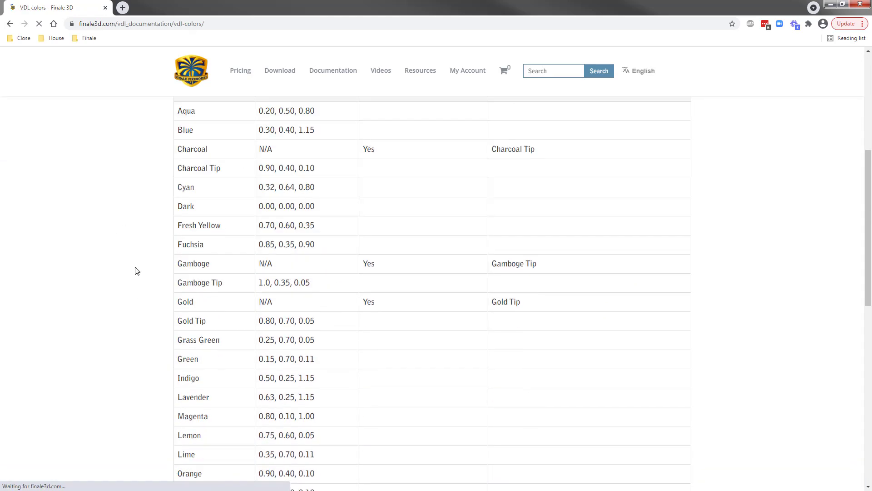
{"action": "scroll", "coordinate": [132, 250], "scroll_direction": "down", "scroll_amount": 5}
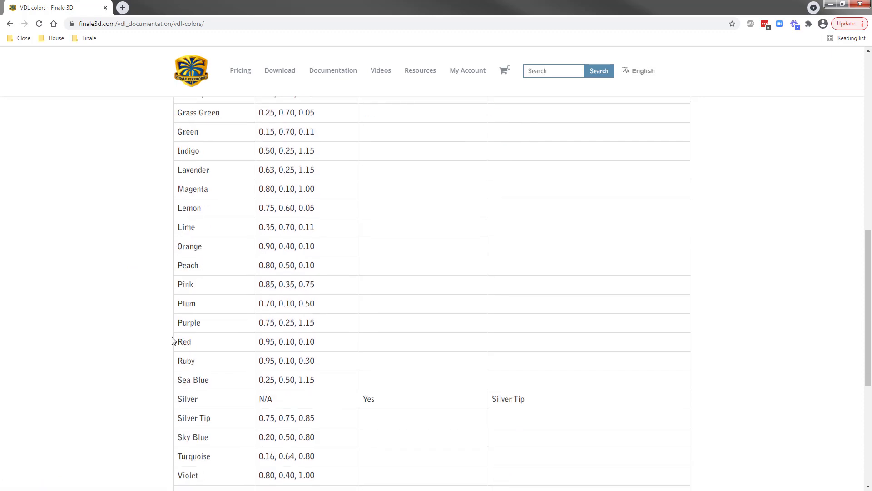
{"action": "left_click_drag", "start_coordinate": [315, 341], "coordinate": [260, 341]}
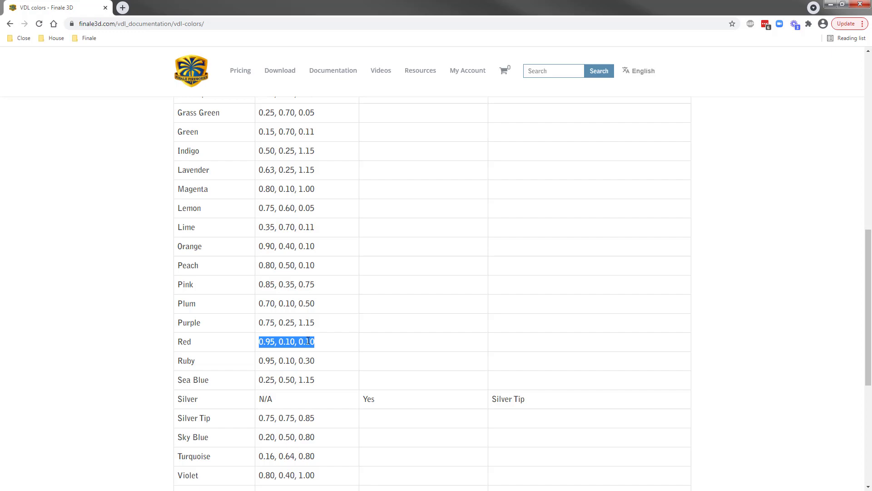
{"action": "left_click", "coordinate": [831, 6]}
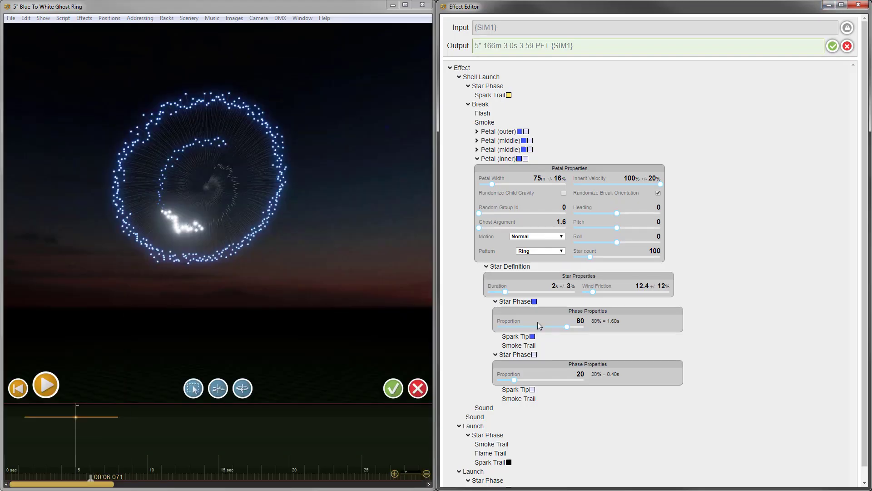
Set the second spark tip's start colour to R 0.95, G 0.1, B 0.1.
{"action": "scroll", "coordinate": [699, 304], "scroll_direction": "down", "scroll_amount": 1}
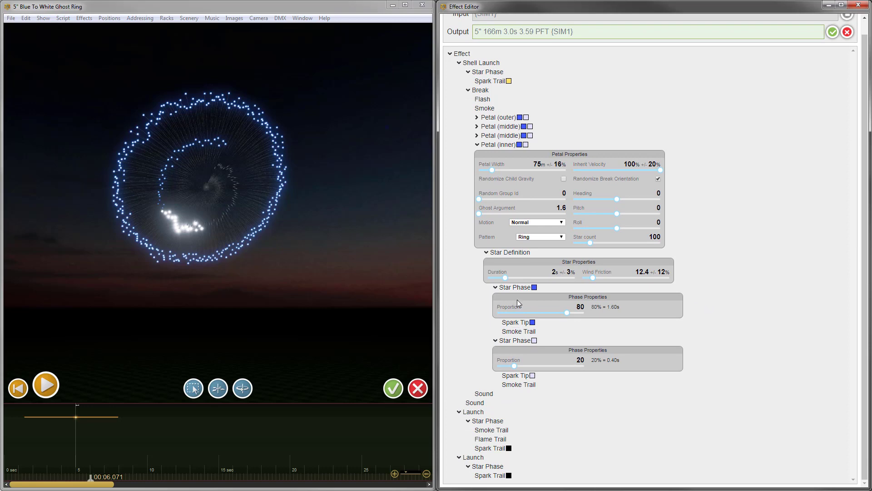
{"action": "left_click", "coordinate": [544, 287]}
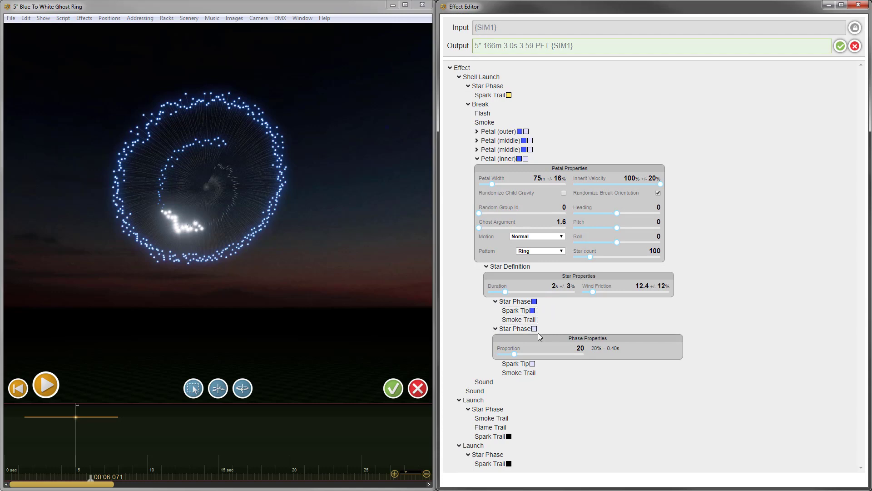
{"action": "mouse_move", "coordinate": [548, 330]}
{"action": "left_click", "coordinate": [545, 329]}
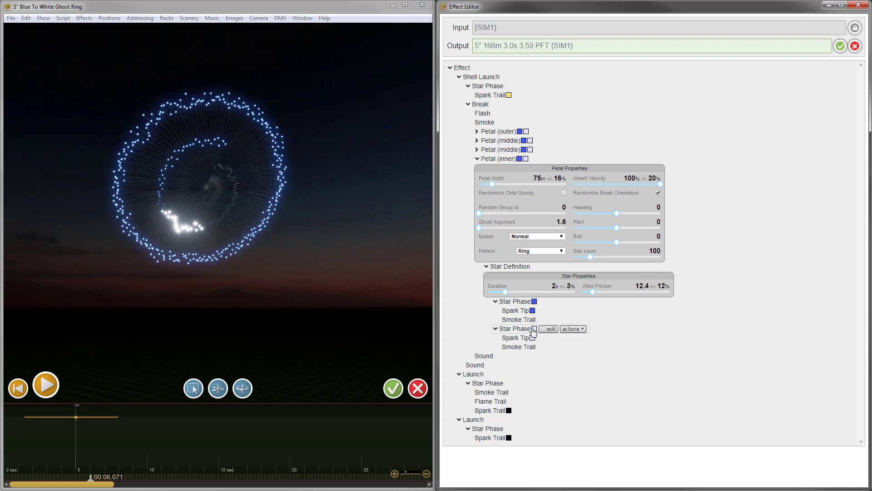
{"action": "left_click", "coordinate": [548, 339]}
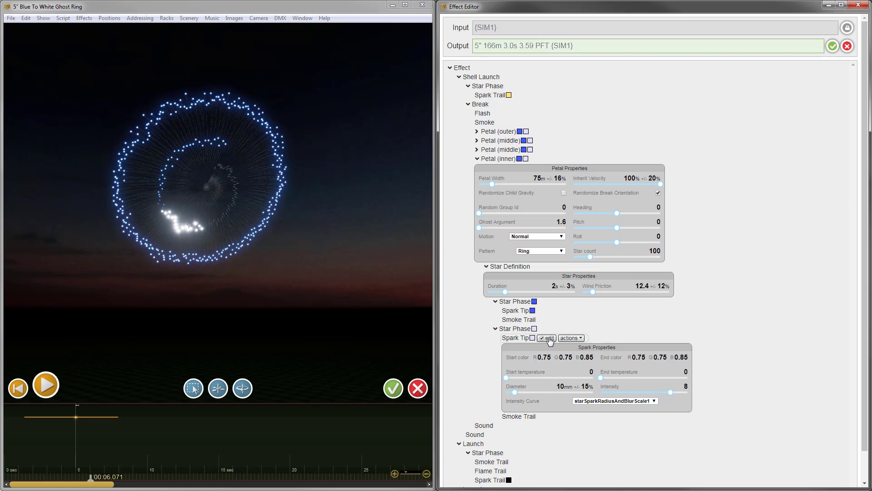
{"action": "left_click", "coordinate": [545, 357]}
{"action": "type", "text": ".95"}
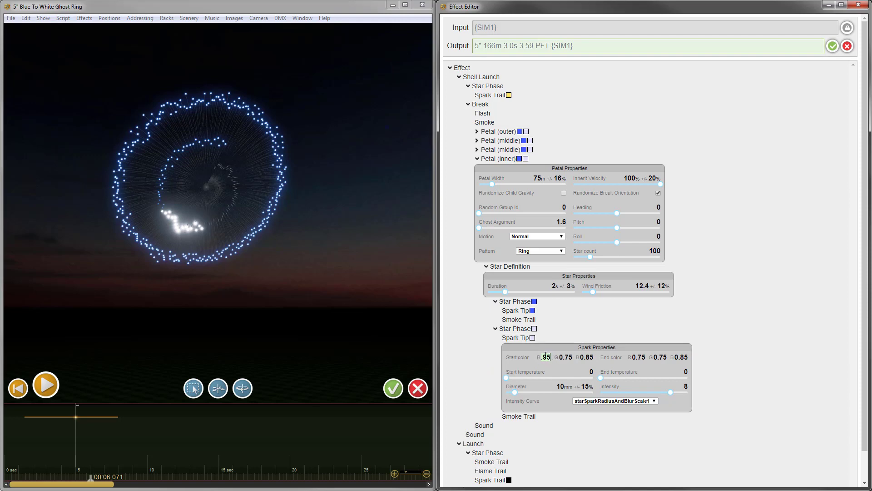
{"action": "left_click", "coordinate": [568, 357]}
{"action": "type", "text": ".1"}
{"action": "left_click", "coordinate": [586, 357]}
{"action": "type", "text": ".1"}
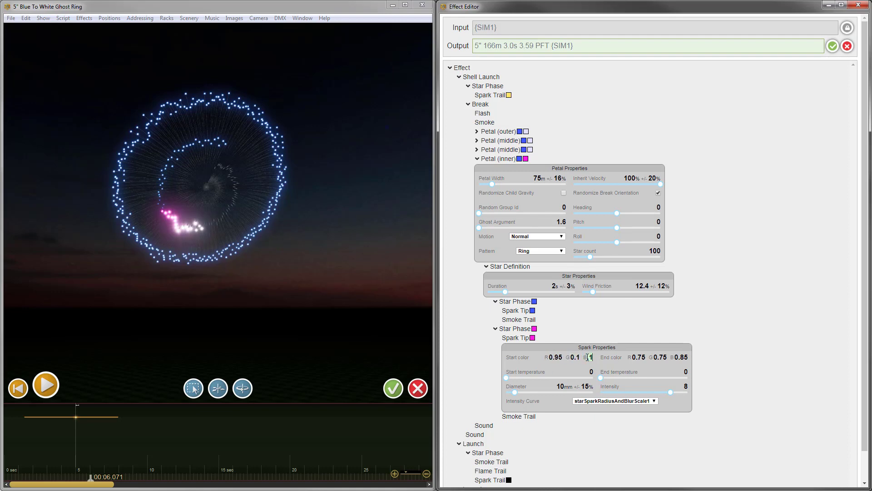
{"action": "key", "text": "Return"}
Set the second spark tip's end colour to 0.95, 0.1, 0.1, making the ring red.
{"action": "left_click", "coordinate": [630, 358]}
{"action": "key", "text": "BackSpace"}
{"action": "left_click", "coordinate": [661, 357]}
{"action": "type", "text": ".1"}
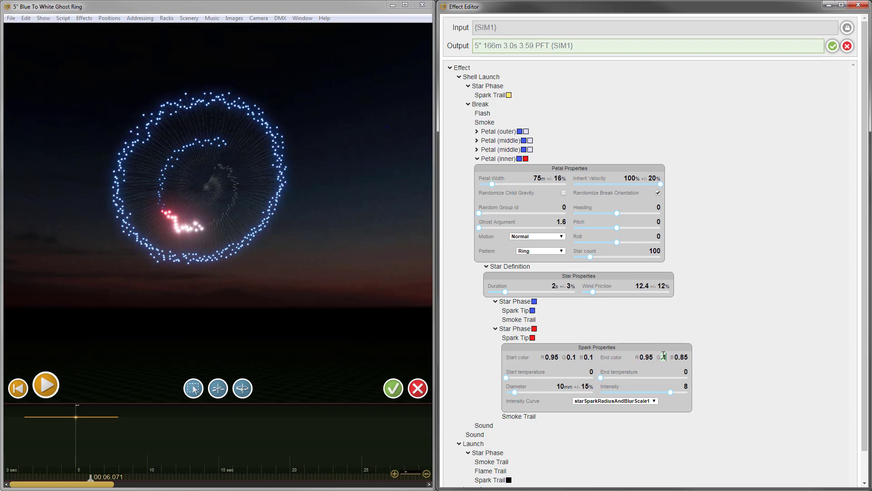
{"action": "key", "text": "Return"}
{"action": "left_click", "coordinate": [681, 357]}
{"action": "type", "text": ".1"}
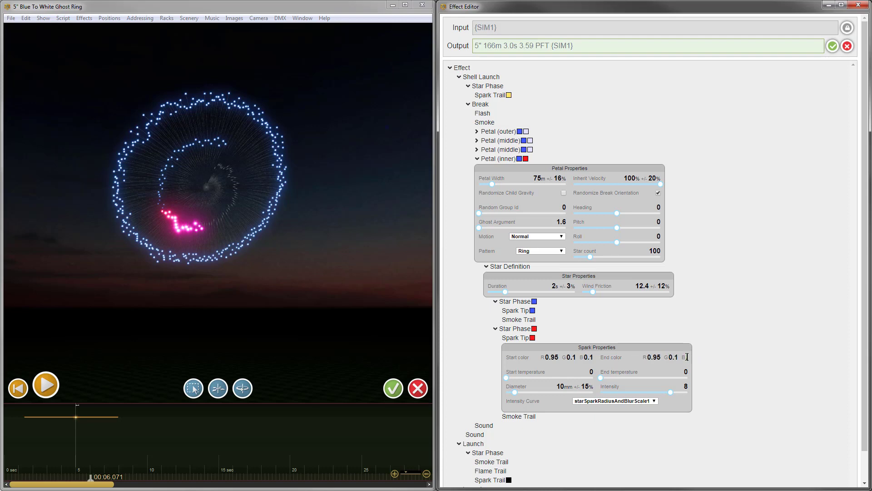
{"action": "key", "text": "Return"}
Collapse the star definition and inner petal panels; set blue spark tip diameter to 2.5.
{"action": "left_click", "coordinate": [546, 311]}
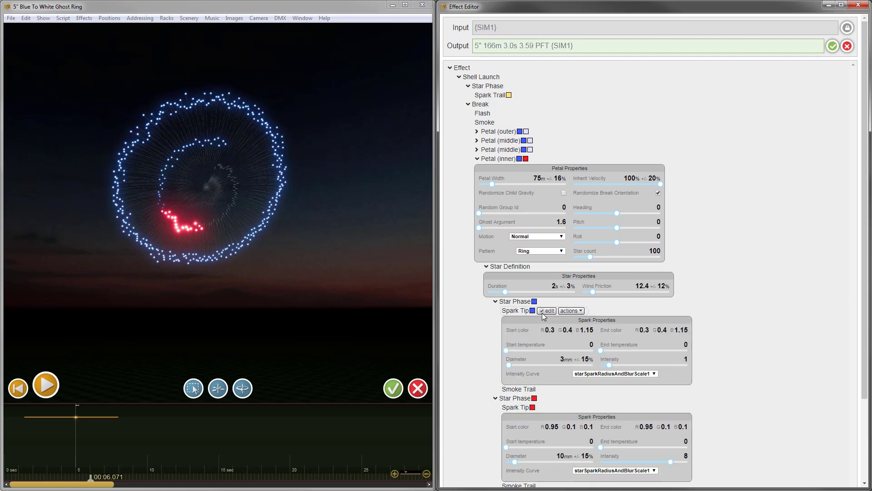
{"action": "scroll", "coordinate": [543, 315], "scroll_direction": "down", "scroll_amount": 2}
{"action": "left_click", "coordinate": [541, 222]}
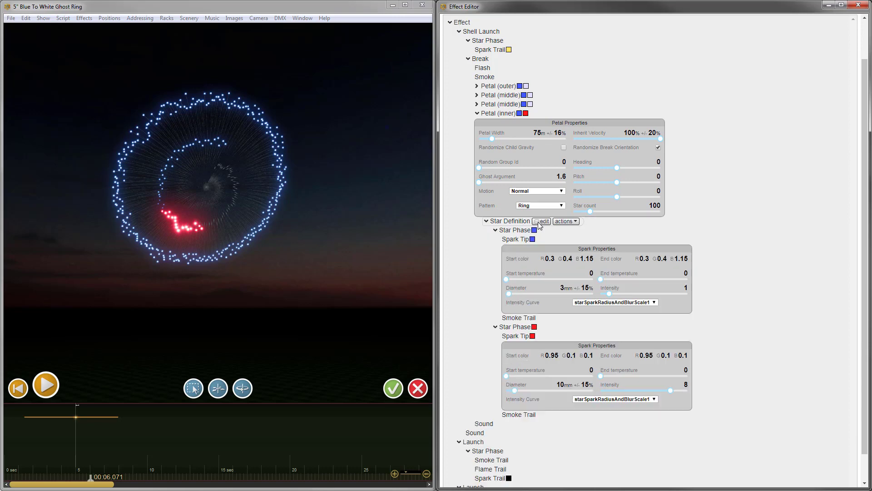
{"action": "left_click", "coordinate": [538, 113]}
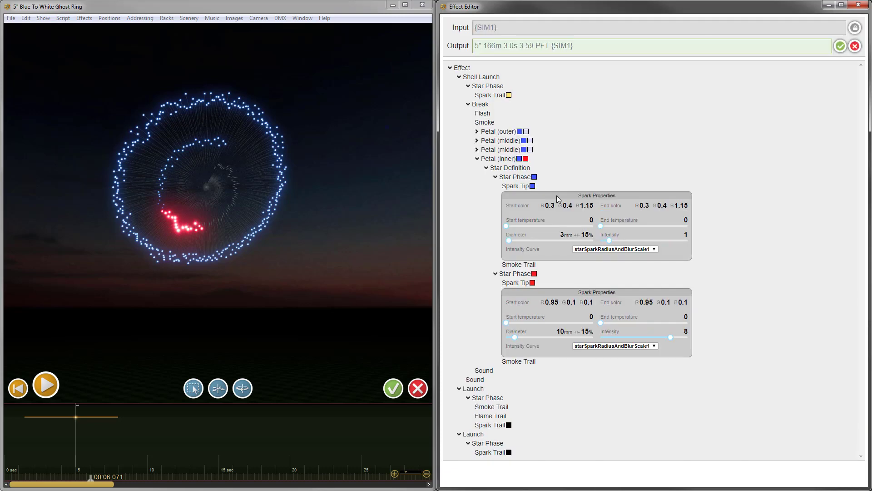
{"action": "mouse_move", "coordinate": [523, 192]}
{"action": "double_click", "coordinate": [563, 234]}
{"action": "type", "text": "2.5"}
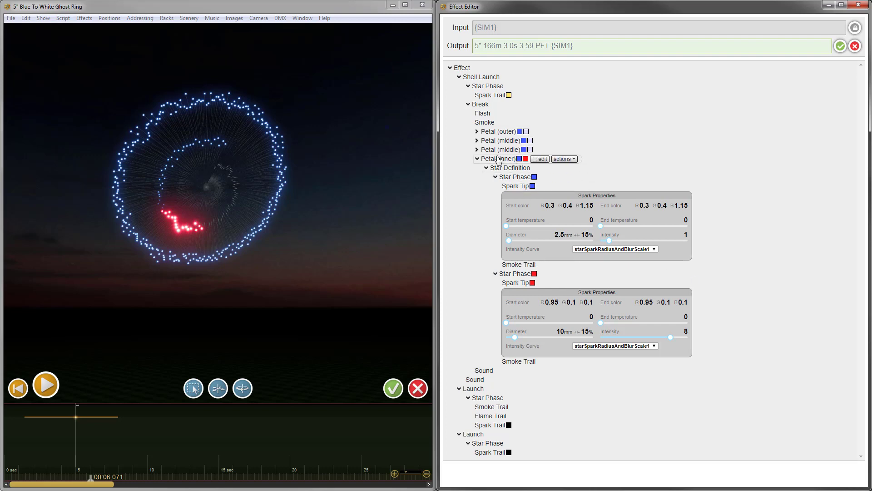
{"action": "mouse_move", "coordinate": [480, 162]}
Copy the inner petal and add it to the Break twice.
{"action": "left_click", "coordinate": [564, 159]}
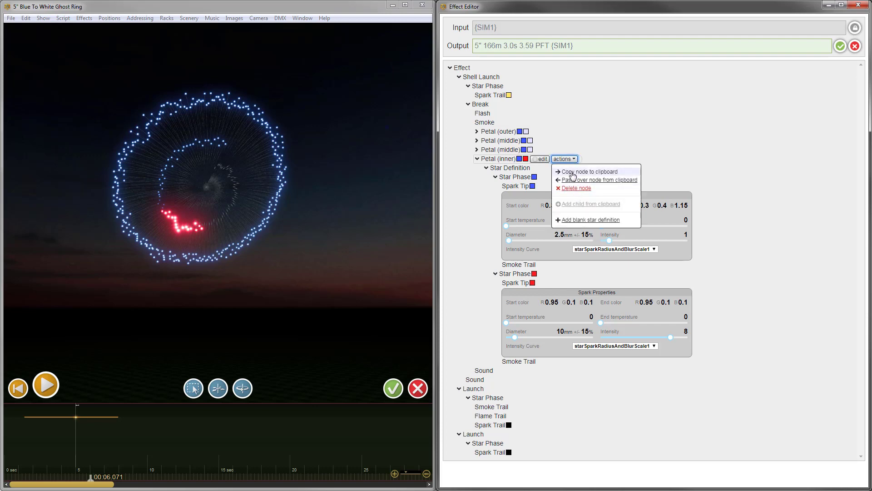
{"action": "mouse_move", "coordinate": [498, 139]}
{"action": "mouse_move", "coordinate": [477, 109]}
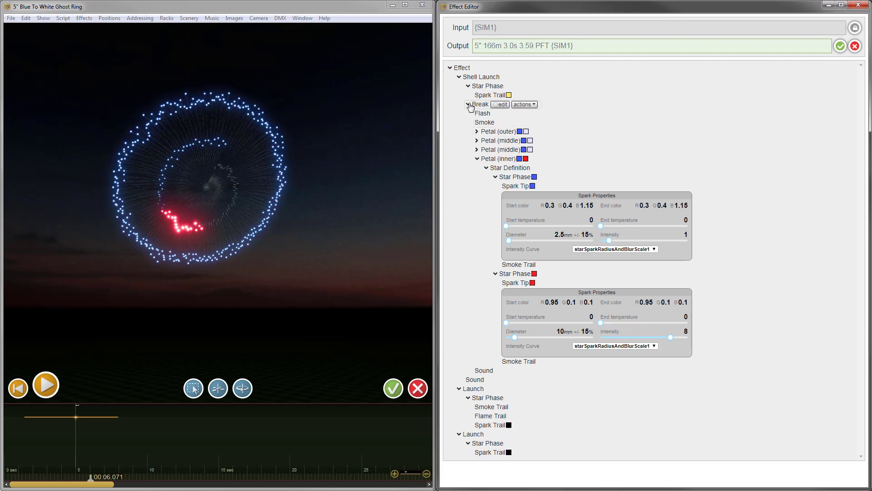
{"action": "left_click", "coordinate": [519, 105]}
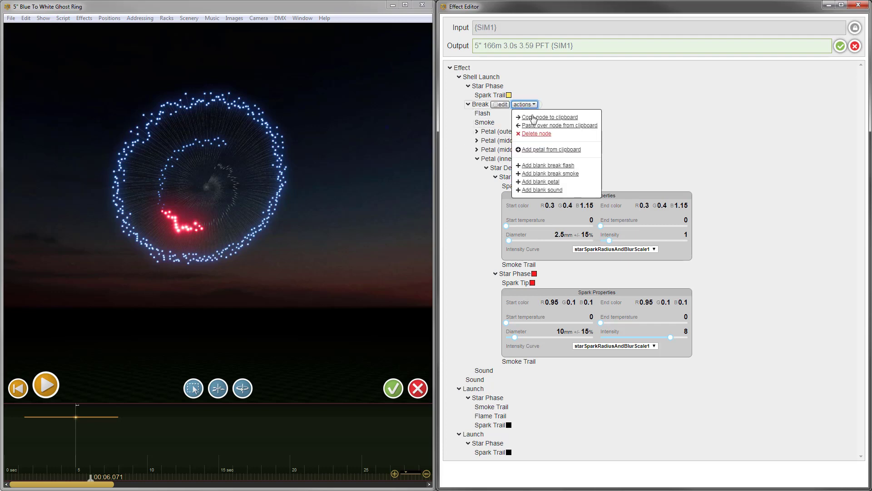
{"action": "left_click", "coordinate": [526, 140]}
{"action": "left_click", "coordinate": [526, 113]}
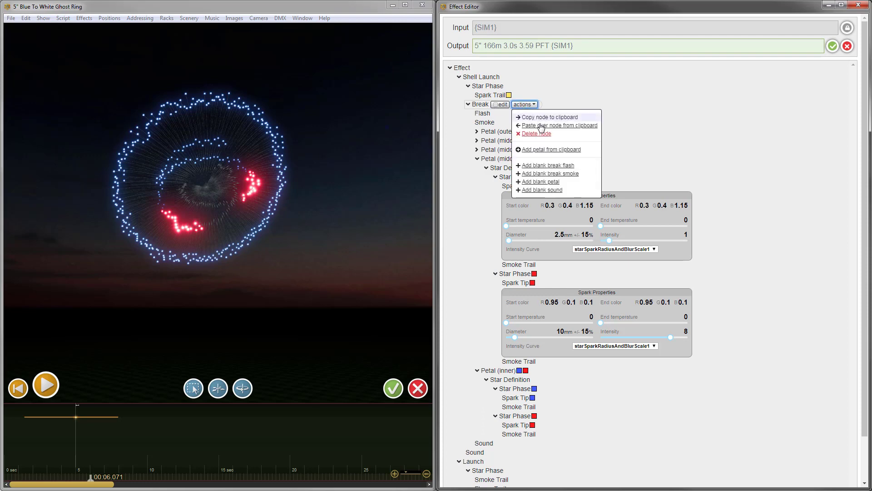
{"action": "left_click", "coordinate": [543, 152]}
Collapse the blue and red spark tip panels.
{"action": "scroll", "coordinate": [547, 236], "scroll_direction": "down", "scroll_amount": 4}
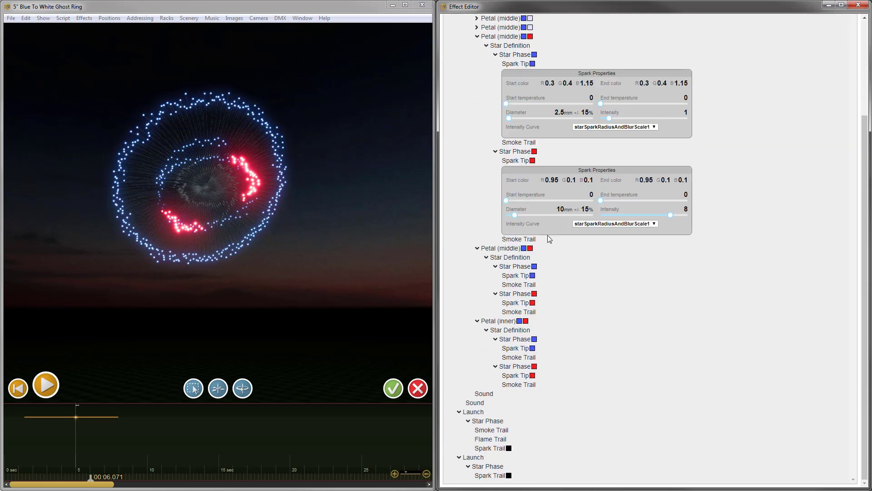
{"action": "scroll", "coordinate": [547, 236], "scroll_direction": "up", "scroll_amount": 4}
{"action": "mouse_move", "coordinate": [521, 191]}
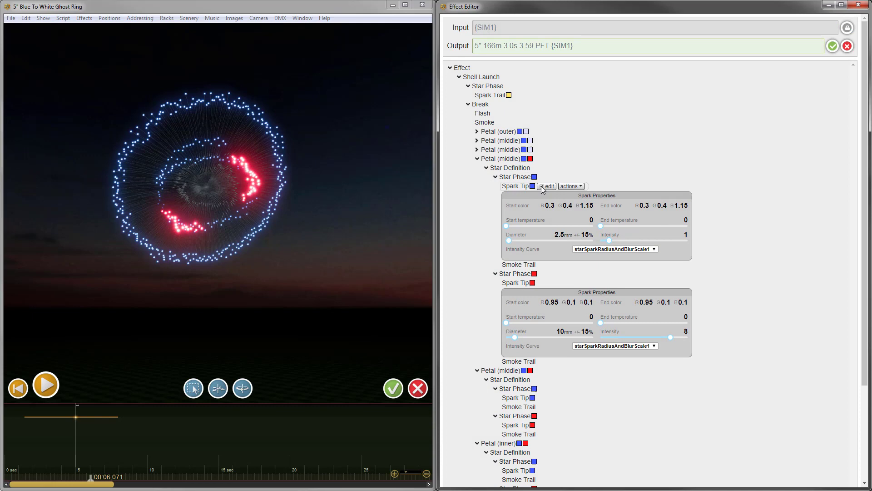
{"action": "left_click", "coordinate": [547, 187]}
{"action": "left_click", "coordinate": [541, 214]}
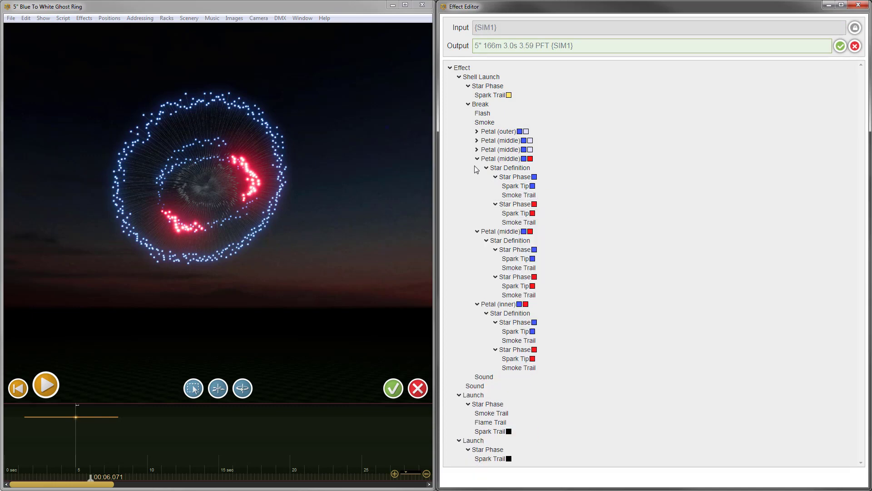
{"action": "mouse_move", "coordinate": [488, 140]}
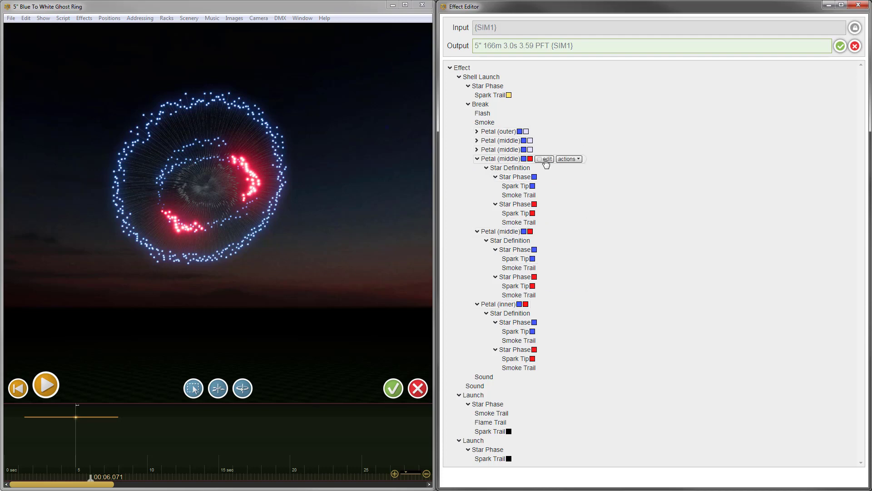
Set Random Group Id to 0 on the second middle petal and the inner petal.
{"action": "left_click", "coordinate": [545, 160]}
{"action": "left_click", "coordinate": [544, 330]}
{"action": "scroll", "coordinate": [543, 345], "scroll_direction": "down", "scroll_amount": 3}
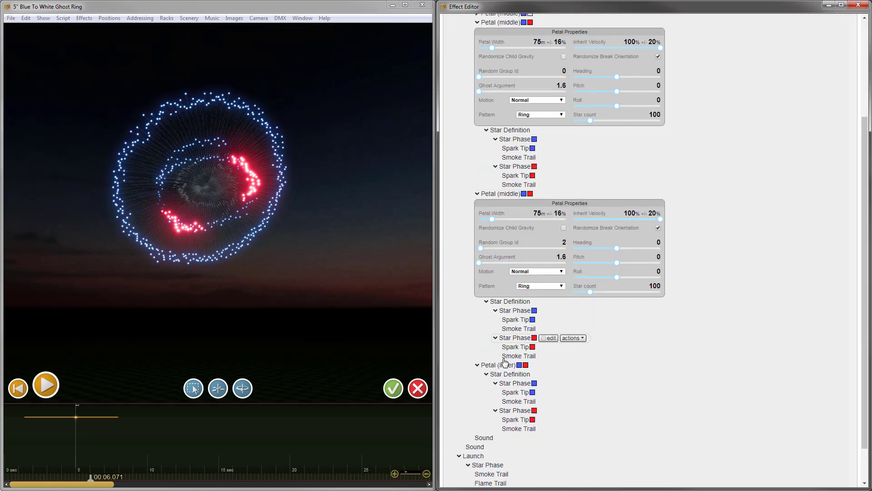
{"action": "left_click", "coordinate": [540, 367]}
{"action": "scroll", "coordinate": [641, 263], "scroll_direction": "up", "scroll_amount": 1}
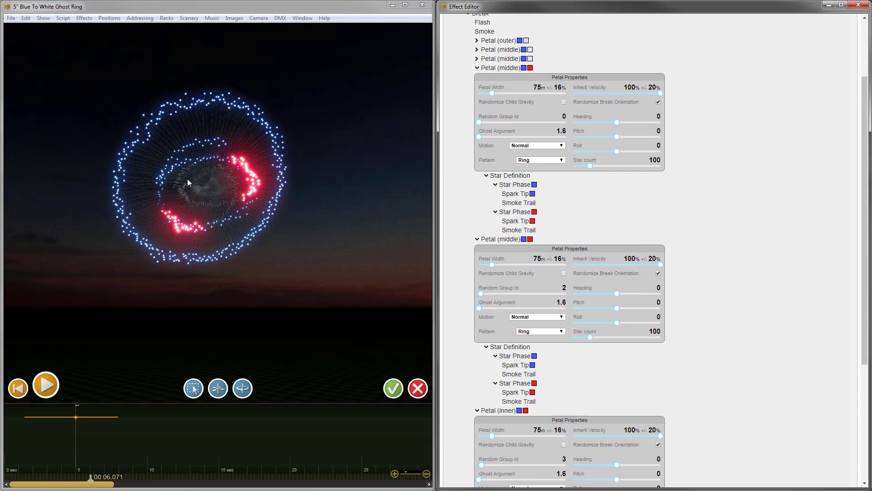
{"action": "left_click", "coordinate": [564, 287]}
{"action": "type", "text": "0"}
{"action": "scroll", "coordinate": [566, 451], "scroll_direction": "down", "scroll_amount": 1}
{"action": "left_click", "coordinate": [564, 414]}
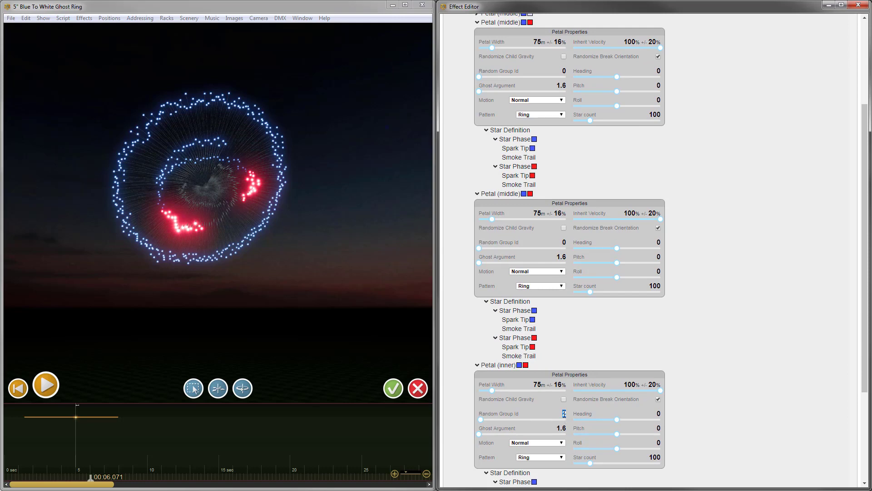
{"action": "type", "text": "0"}
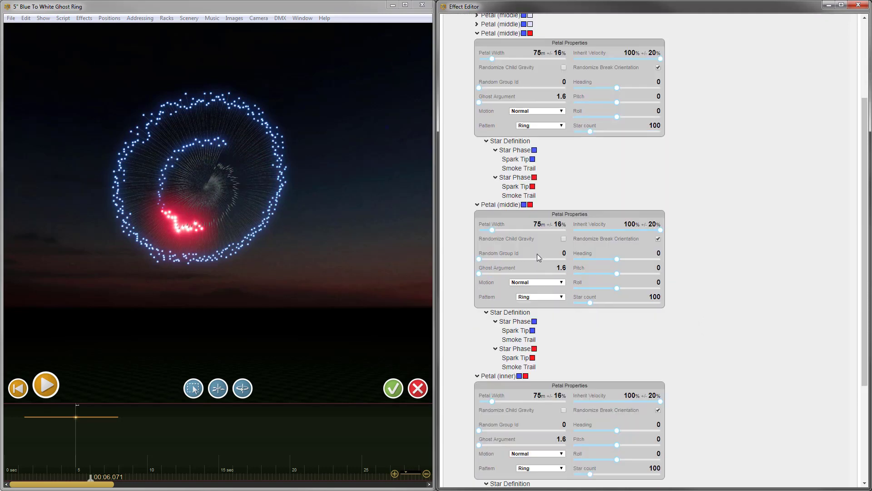
Set the second middle petal's width to 70 m and the inner petal's to 62 m.
{"action": "left_click", "coordinate": [537, 214]}
{"action": "type", "text": "70"}
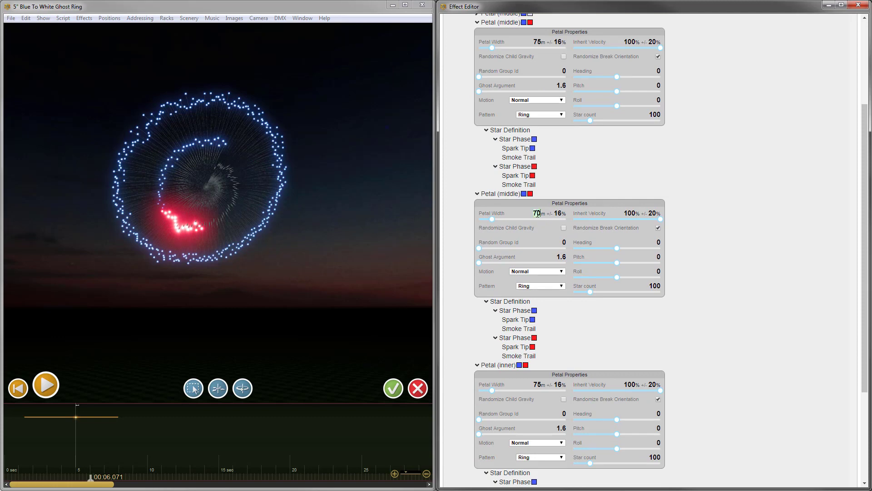
{"action": "key", "text": "Return"}
{"action": "scroll", "coordinate": [544, 324], "scroll_direction": "down", "scroll_amount": 3}
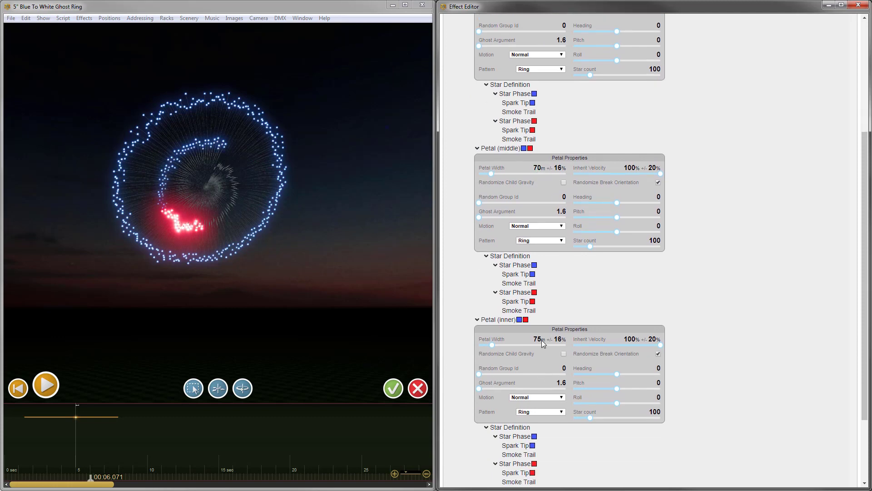
{"action": "left_click", "coordinate": [538, 339]}
{"action": "key", "text": "Return"}
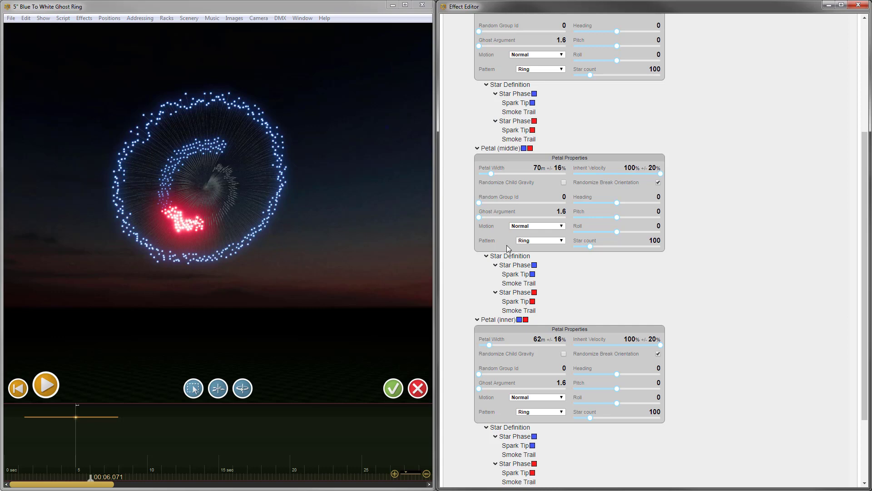
{"action": "scroll", "coordinate": [710, 246], "scroll_direction": "up", "scroll_amount": 3}
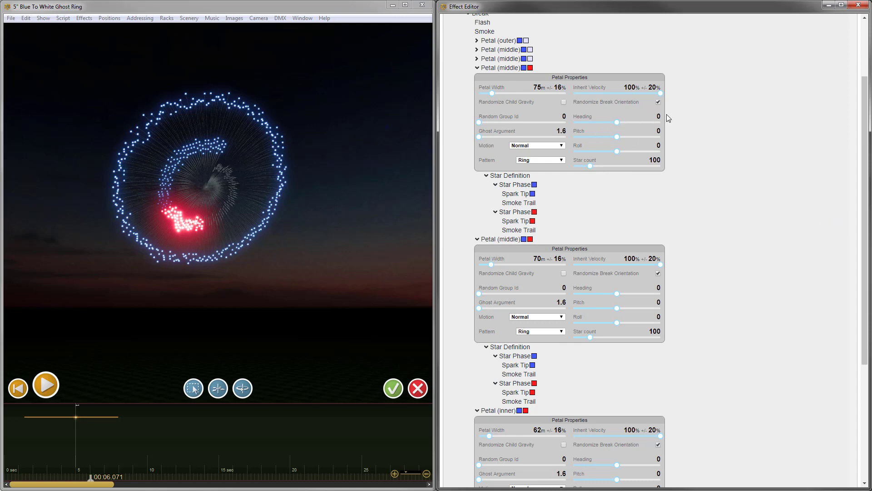
Set the second middle petal's Heading to 120 and the inner petal's Heading to 240.
{"action": "scroll", "coordinate": [706, 224], "scroll_direction": "down", "scroll_amount": 2}
{"action": "double_click", "coordinate": [658, 242]}
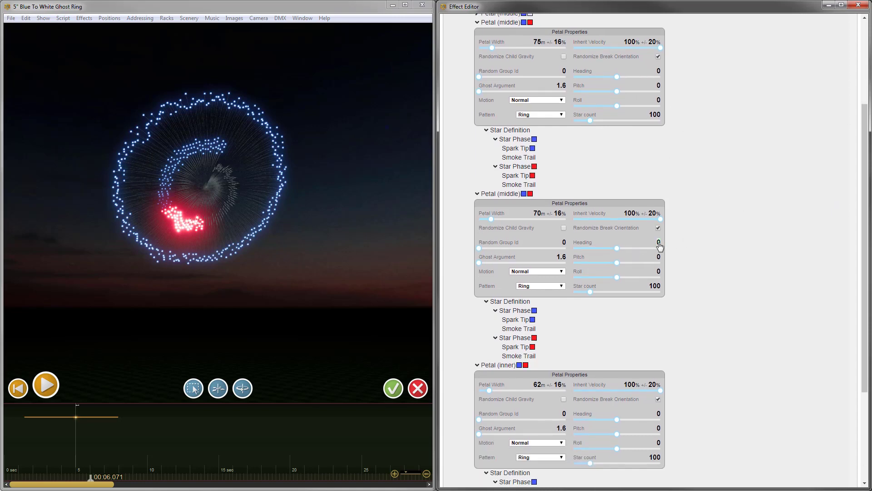
{"action": "type", "text": "120"}
{"action": "key", "text": "Return"}
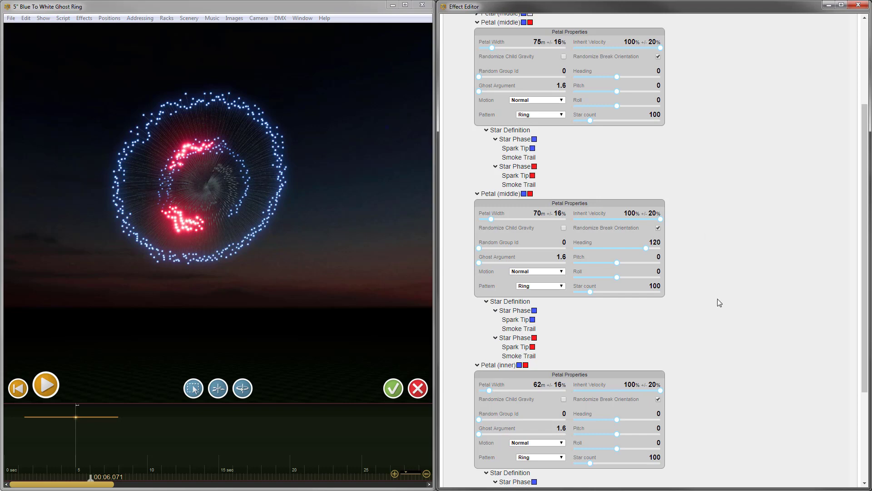
{"action": "scroll", "coordinate": [708, 309], "scroll_direction": "down", "scroll_amount": 6}
{"action": "double_click", "coordinate": [658, 270]}
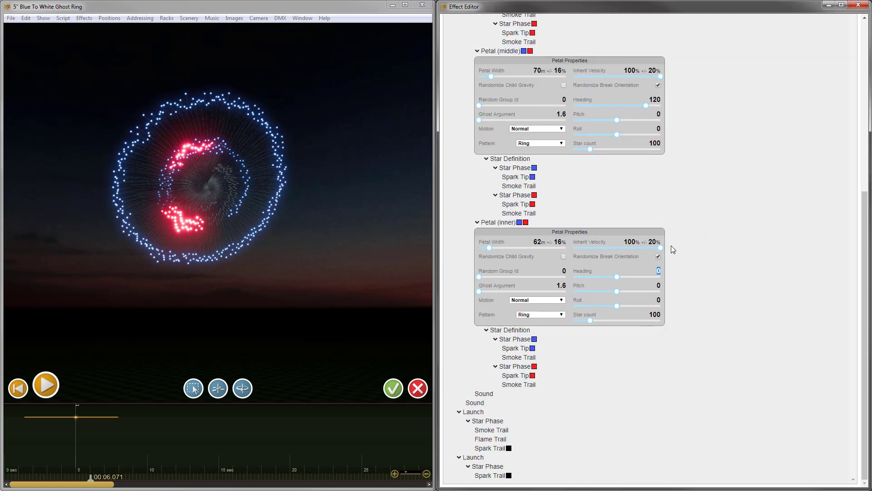
{"action": "type", "text": "240"}
{"action": "key", "text": "Return"}
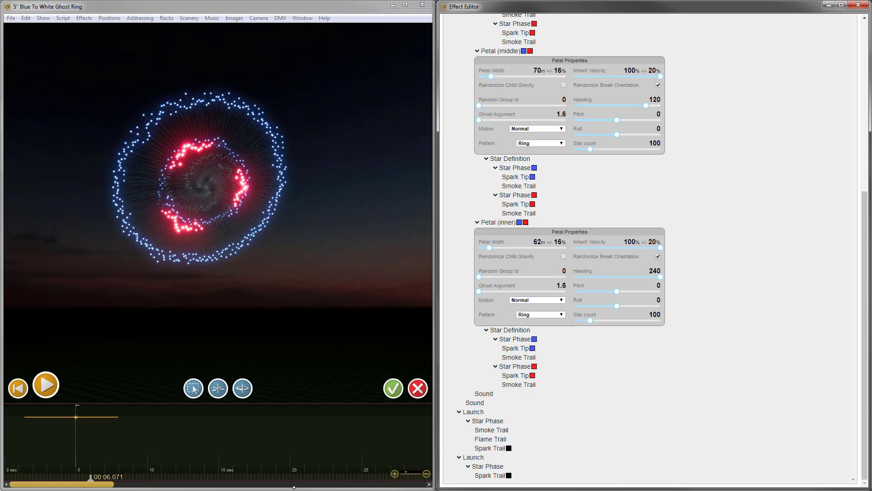
Replay the shell preview from before the burst, then collapse both petals' property panels.
{"action": "left_click", "coordinate": [22, 432]}
{"action": "key", "text": "space"}
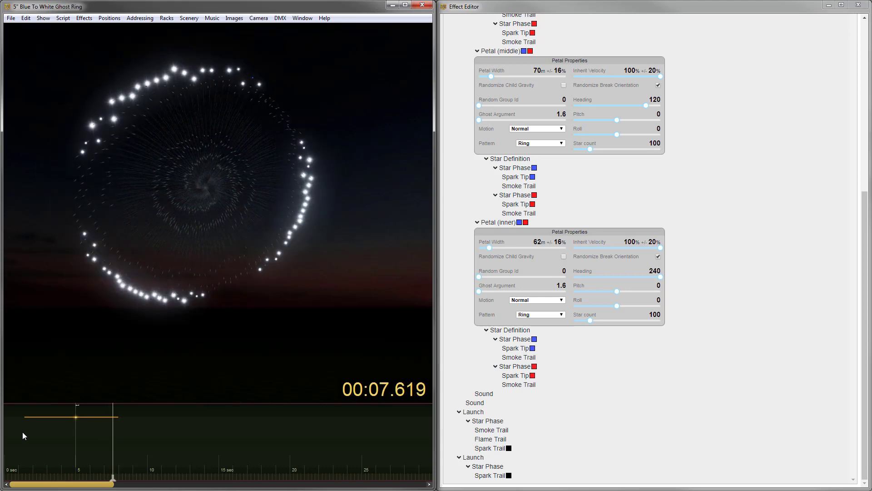
{"action": "key", "text": "space"}
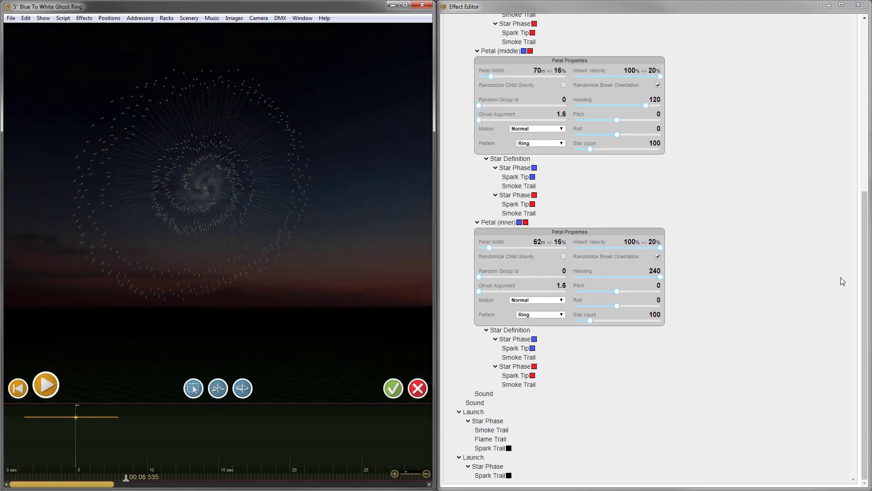
{"action": "left_click", "coordinate": [541, 222]}
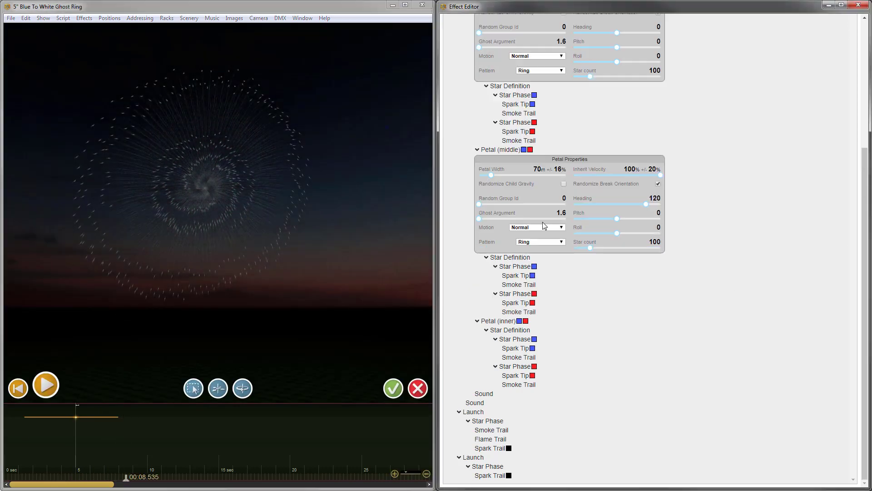
{"action": "scroll", "coordinate": [539, 218], "scroll_direction": "up", "scroll_amount": 3}
{"action": "left_click", "coordinate": [540, 241]}
{"action": "scroll", "coordinate": [545, 252], "scroll_direction": "up", "scroll_amount": 4}
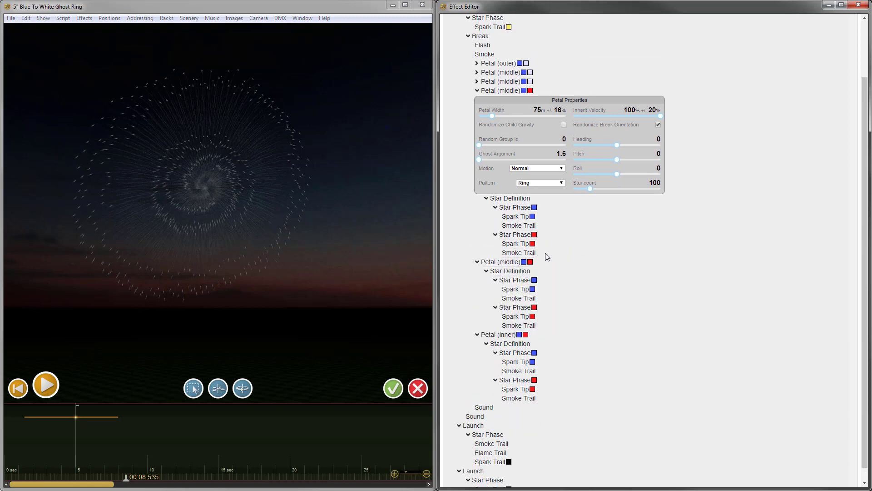
Collapse the first middle petal, apply the edited simulation to effect 10046, and dismiss the success message.
{"action": "left_click", "coordinate": [541, 159]}
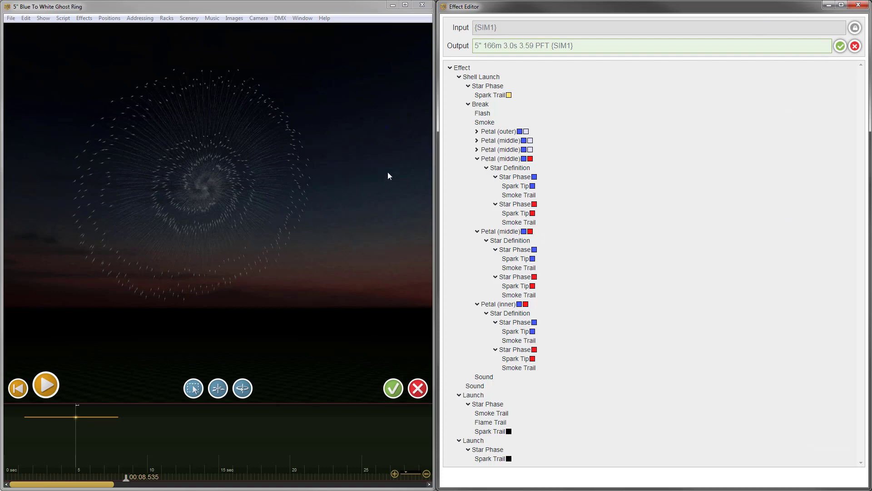
{"action": "left_click", "coordinate": [840, 46]}
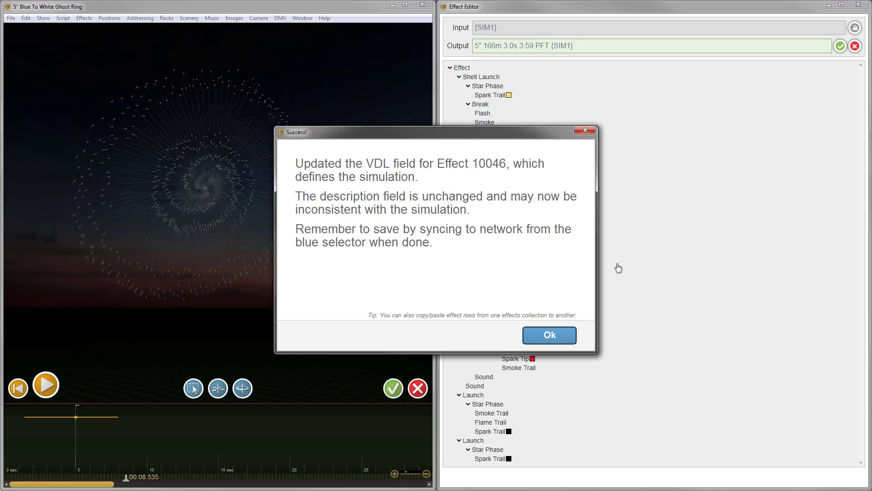
{"action": "left_click", "coordinate": [549, 334]}
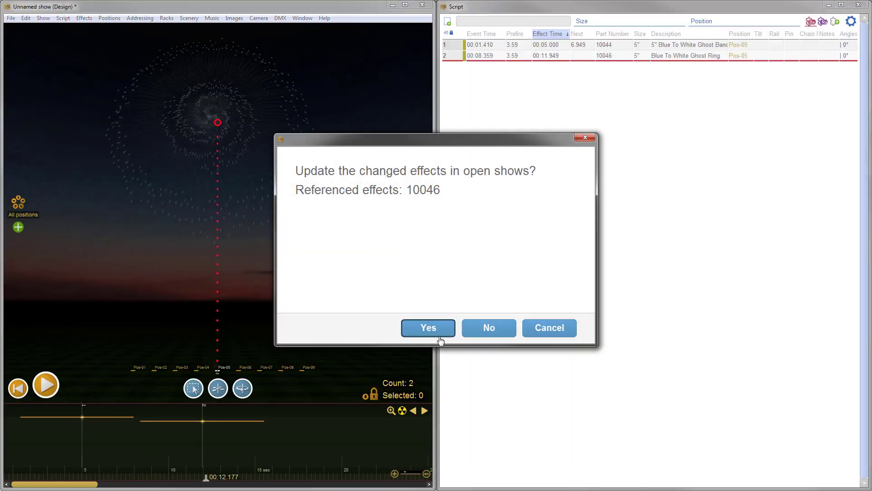
Accept updating effect 10046 in the open show and play the show from the new shell's launch.
{"action": "left_click", "coordinate": [430, 328]}
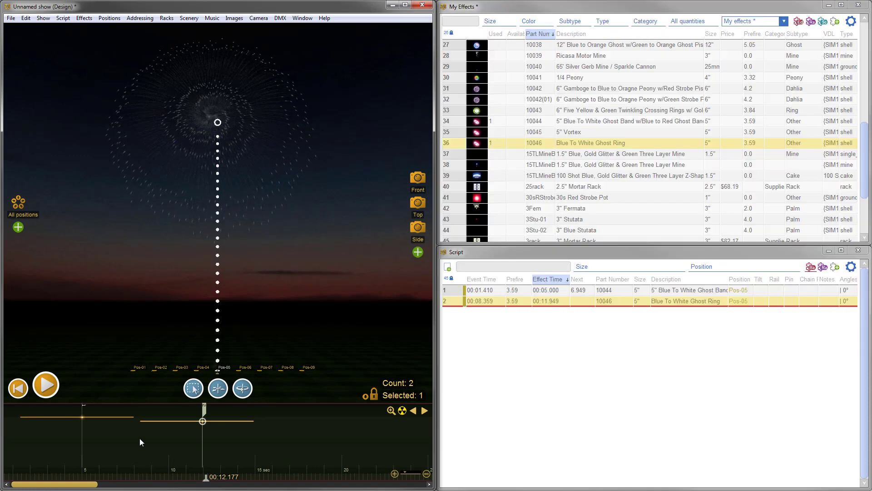
{"action": "double_click", "coordinate": [139, 439]}
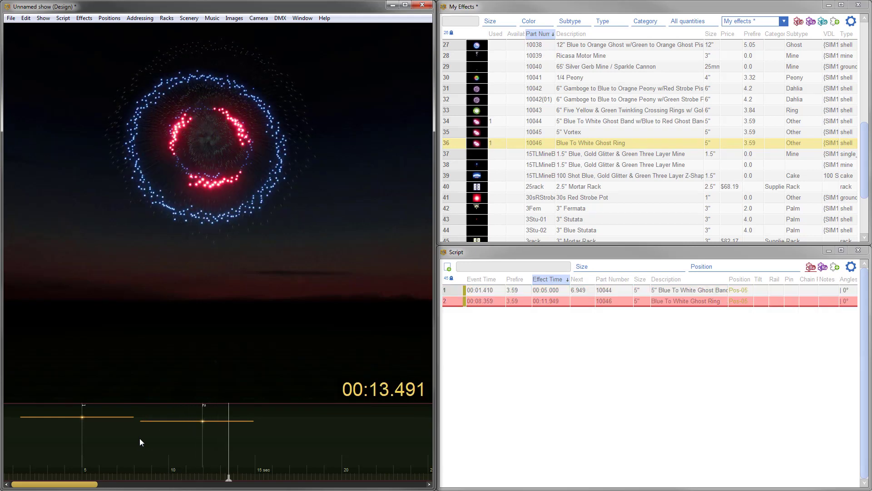
{"action": "key", "text": "space"}
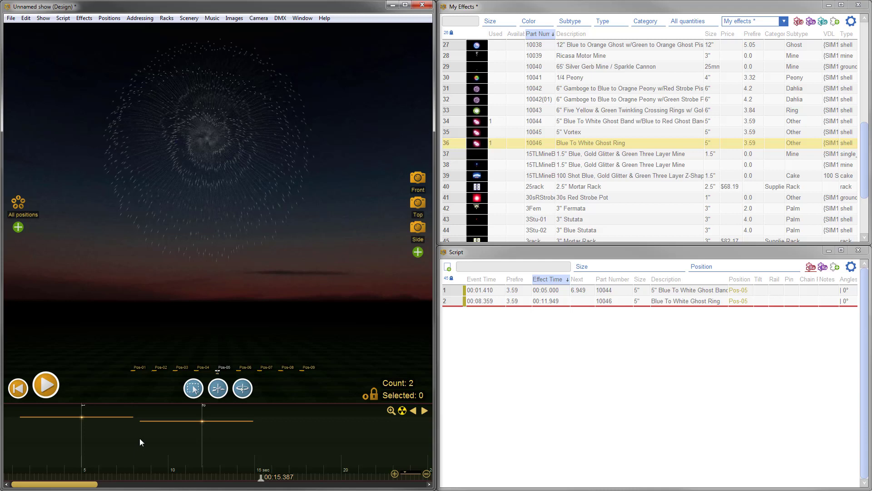
Rename effect 10046's description to '5" Vortex (Blue to white ghost ring)' and update open shows.
{"action": "double_click", "coordinate": [589, 144]}
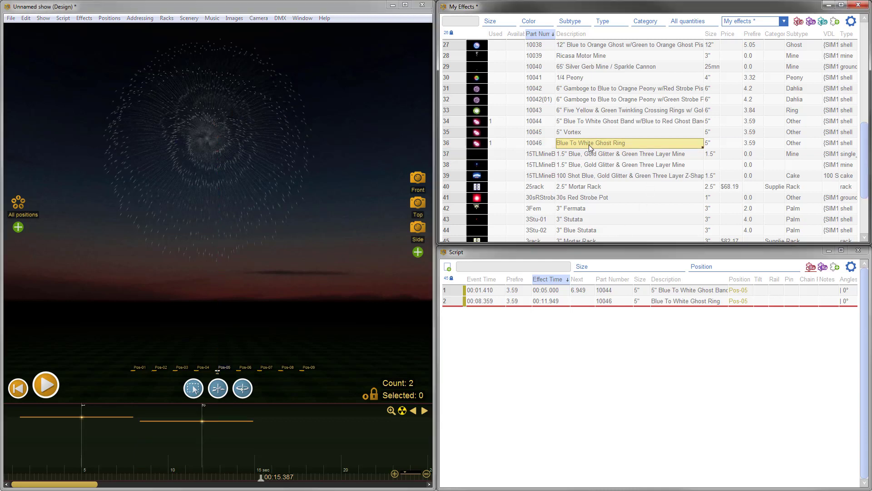
{"action": "type", "text": "5\""}
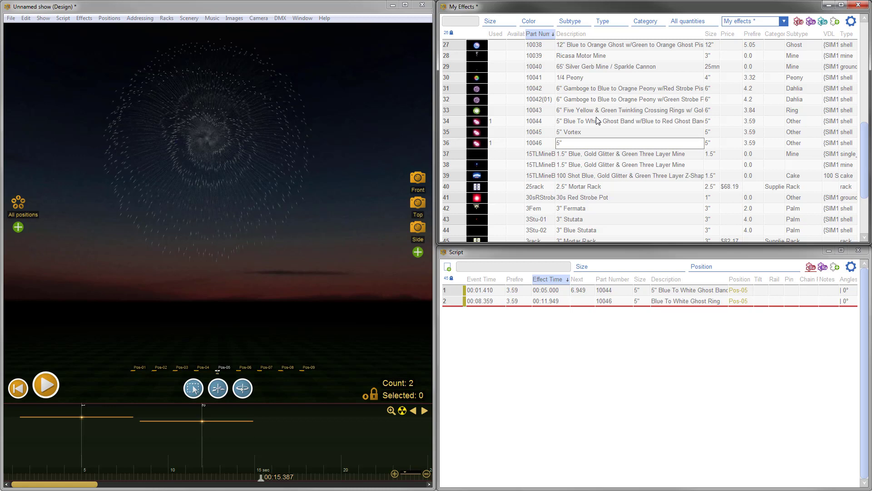
{"action": "type", "text": " Vortex (Blue to white ghost ring"}
{"action": "key", "text": "Return"}
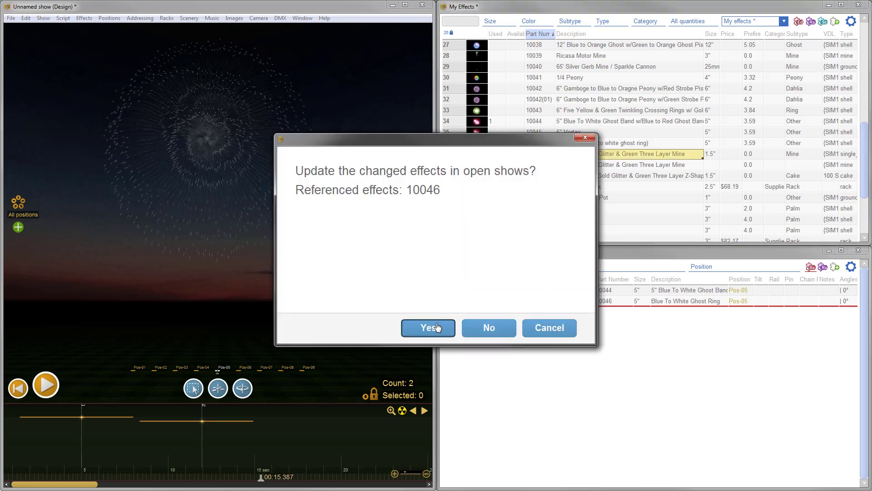
{"action": "left_click", "coordinate": [436, 327]}
{"action": "left_click", "coordinate": [234, 437]}
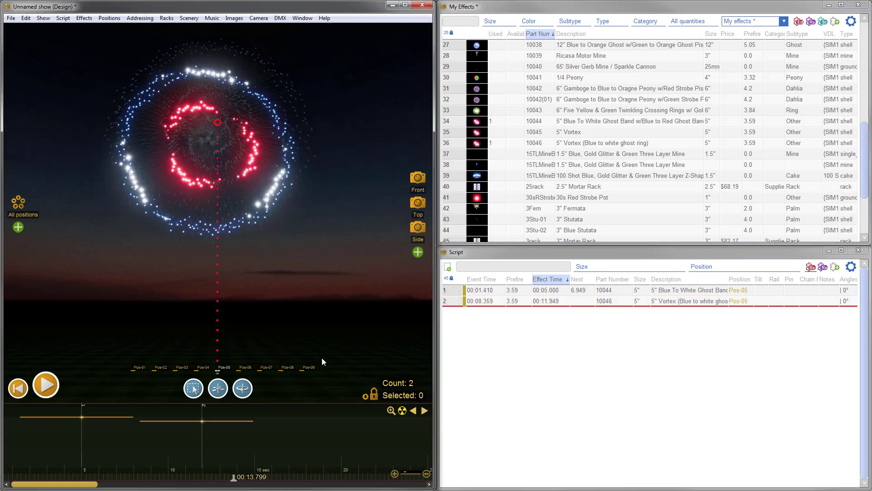